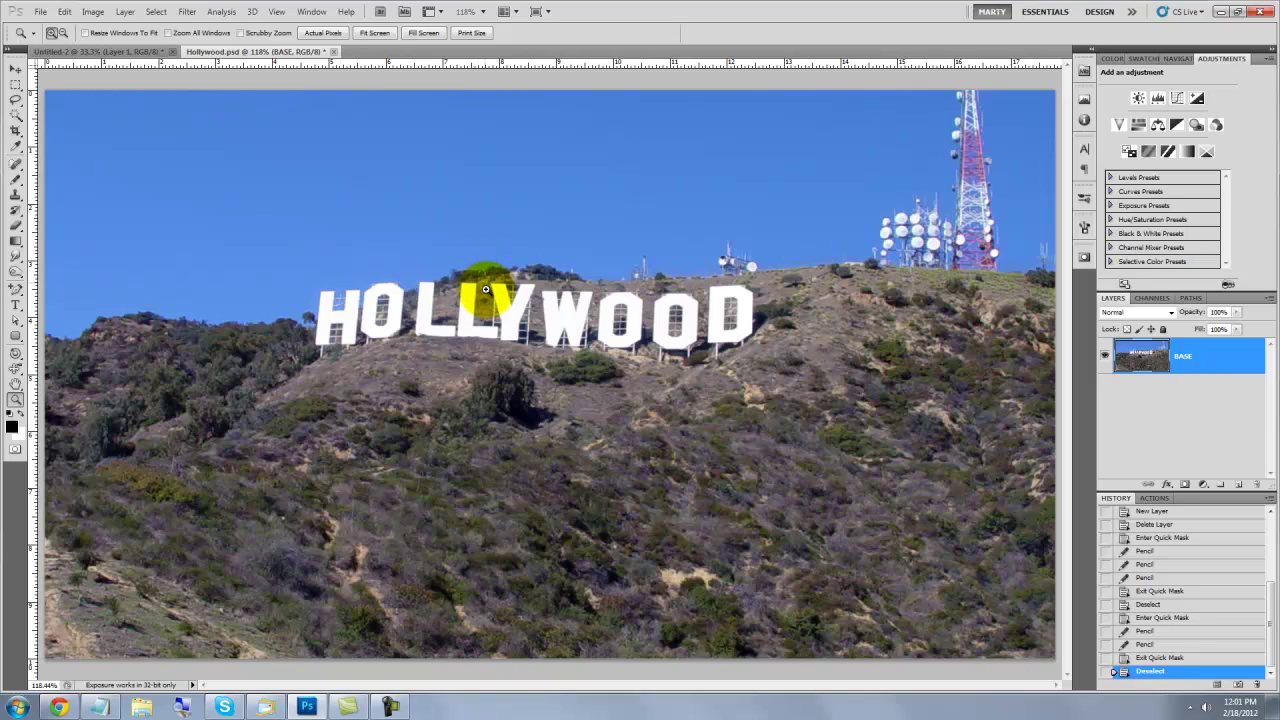
Step: Zoom in on the Y letter of the sign to about 711%
left_click(553, 365)
Step: Zoom closer on the Y's frame, set a size-2 Pencil, and save the selection as 'frame'
left_click(583, 372)
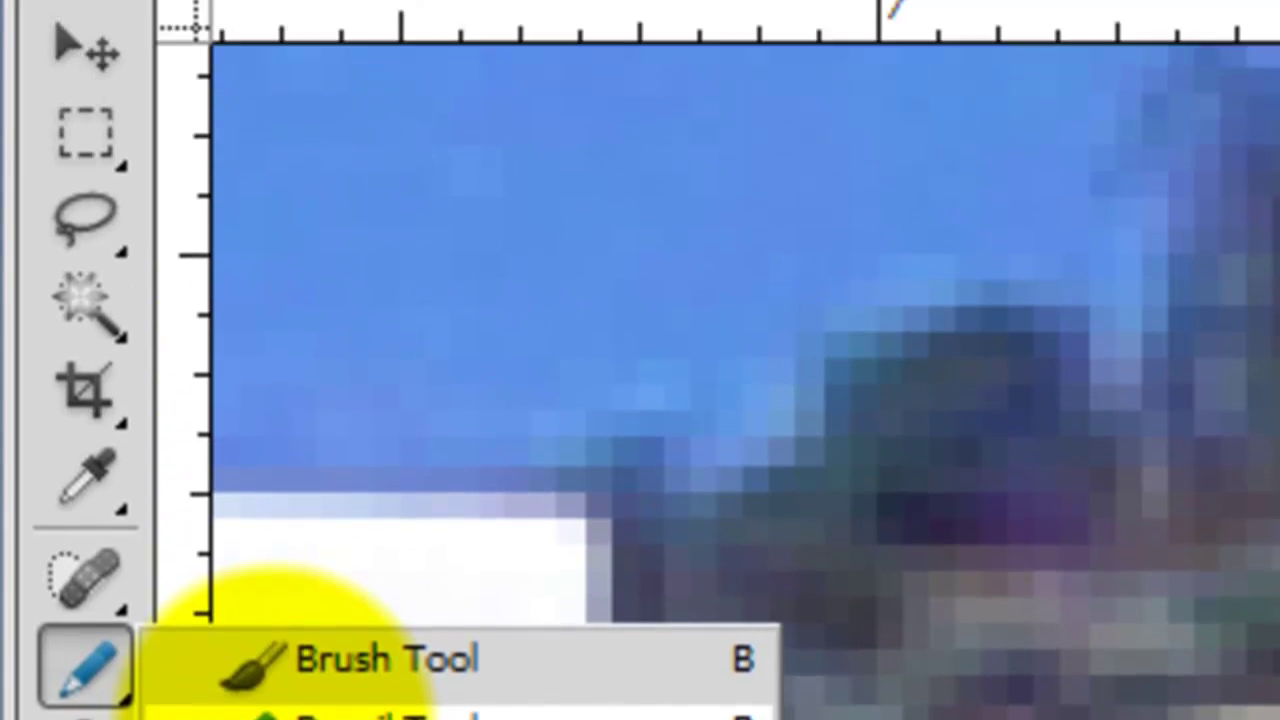
left_click(282, 392)
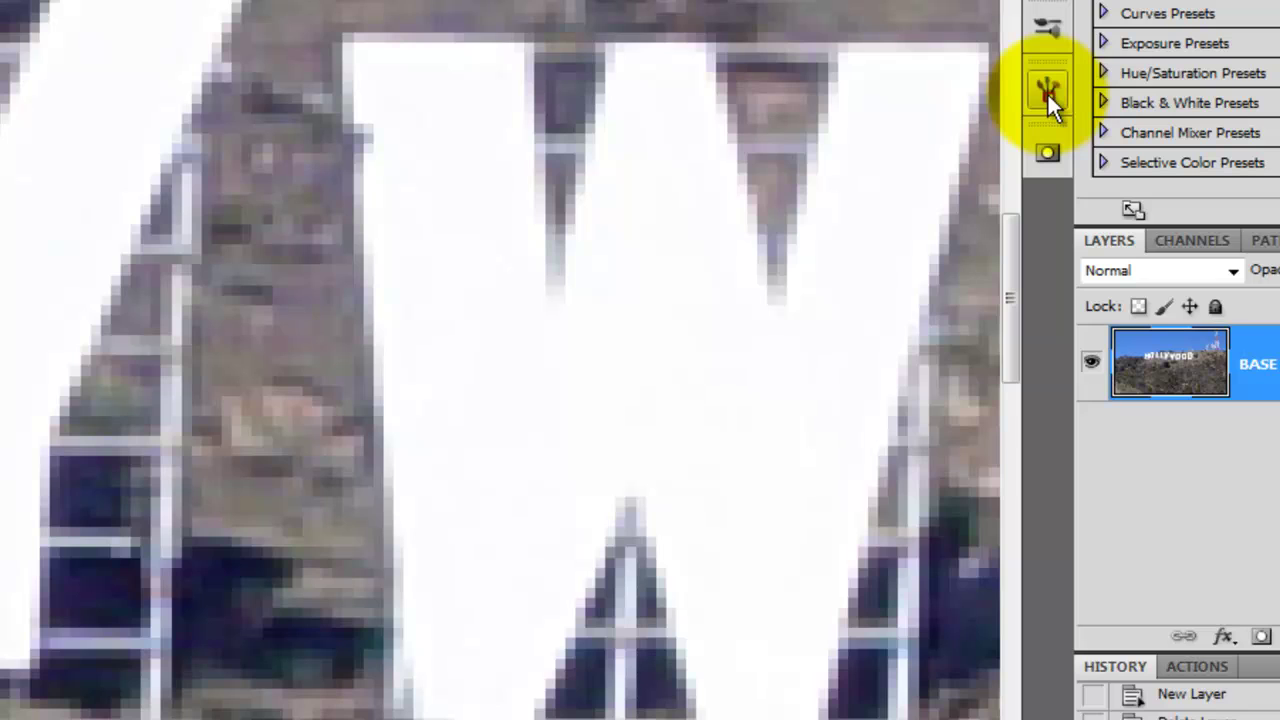
left_click(1047, 92)
key("F5")
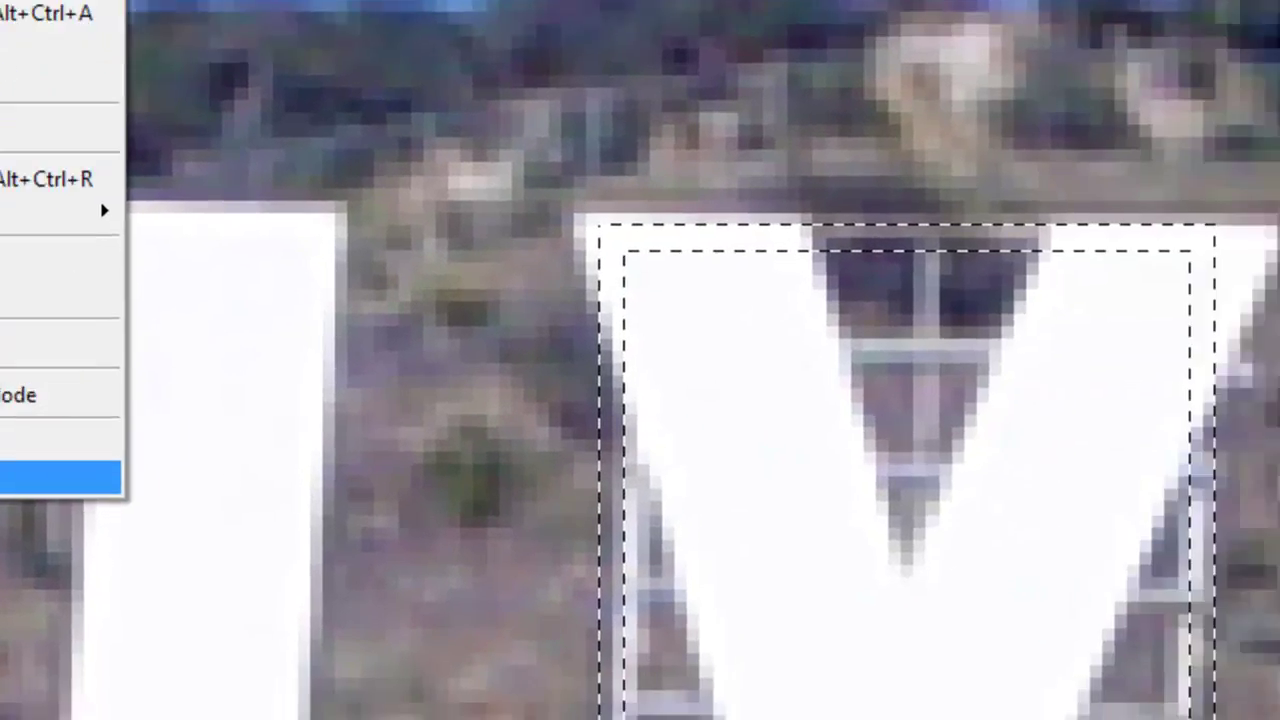
left_click(366, 580)
type("fra")
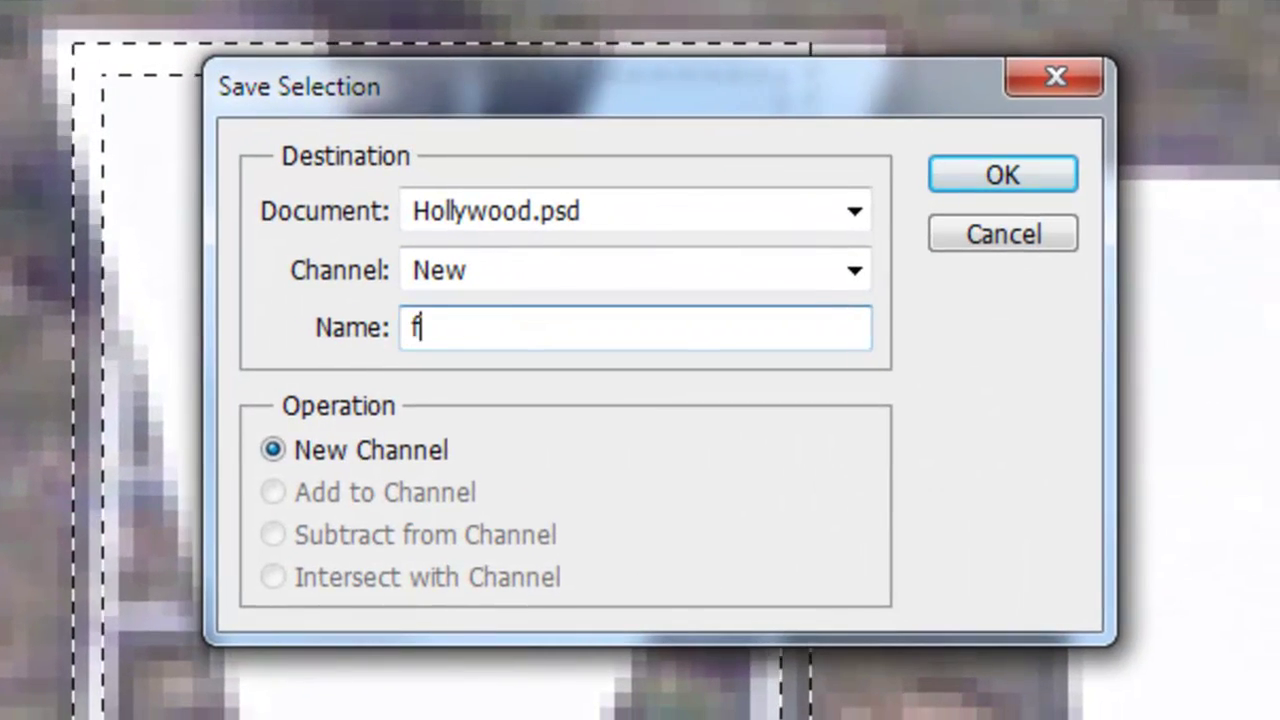
type("me")
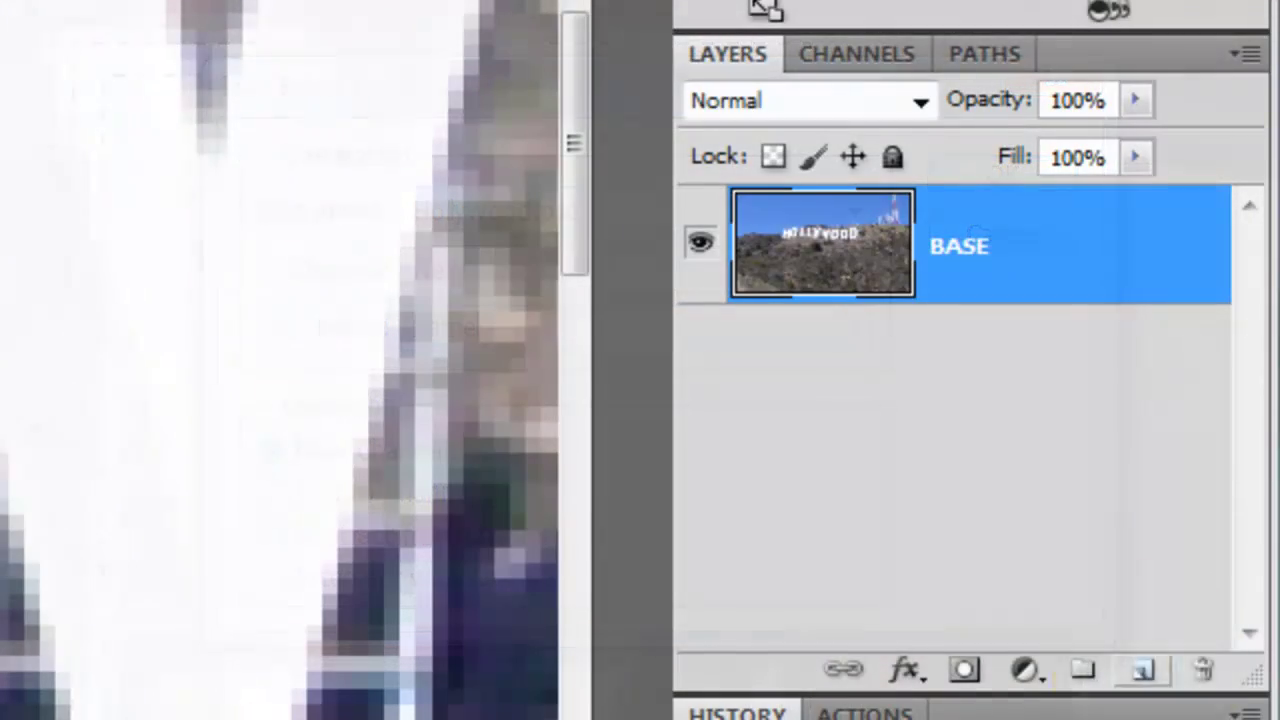
Step: Confirm the 'frame' channel and fill the frame outline black on a new layer
left_click(1143, 675)
left_click(1143, 675)
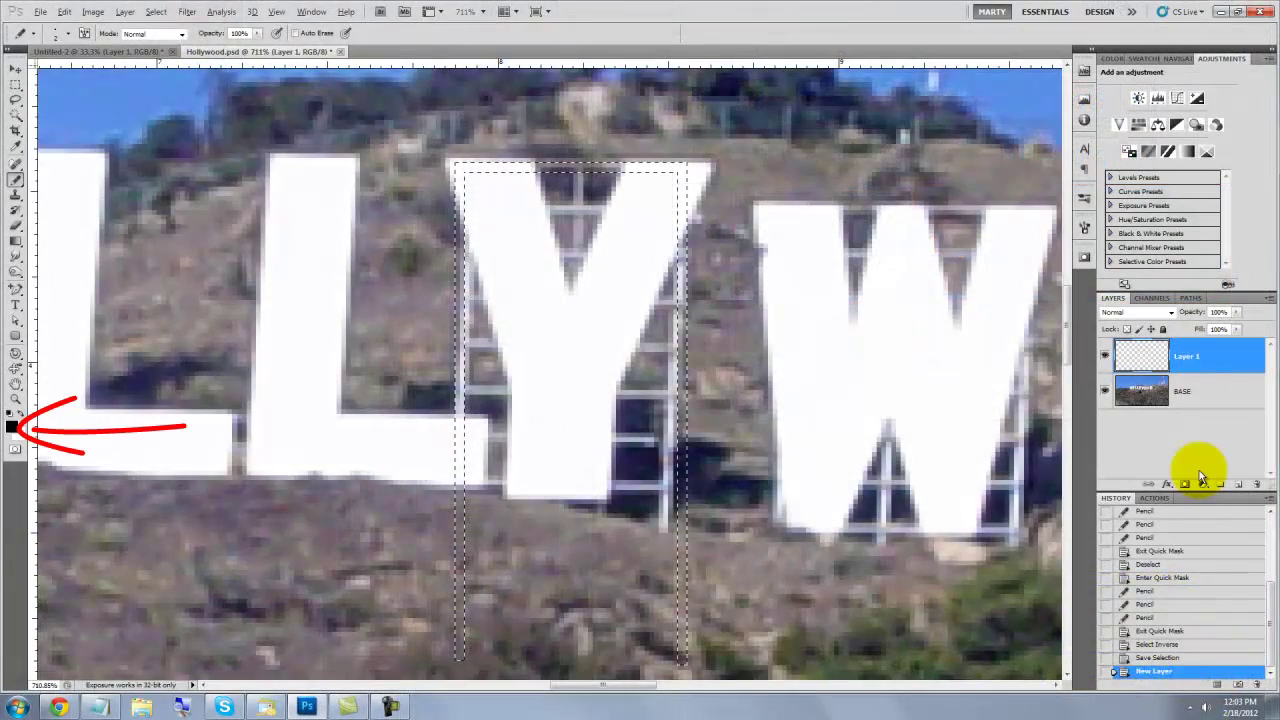
key("alt+Delete")
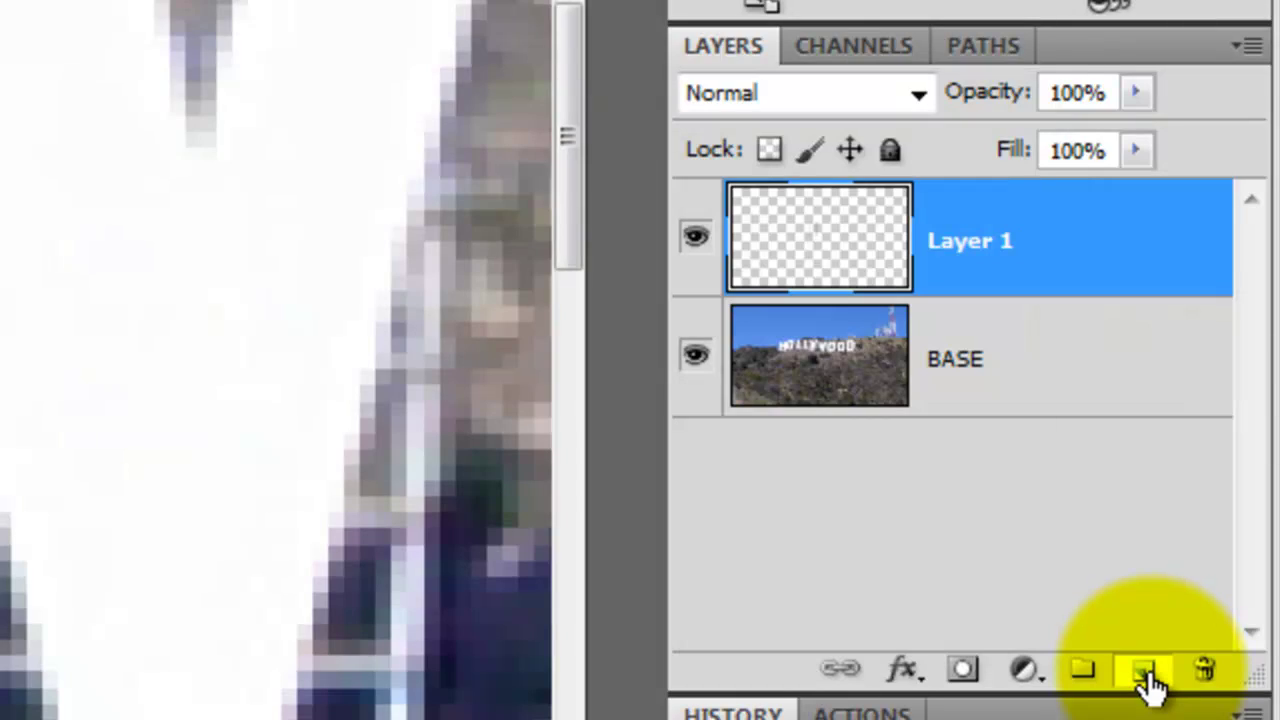
Step: On another new layer, draw six crossbars, a centre post and two diagonal braces
left_click(1148, 676)
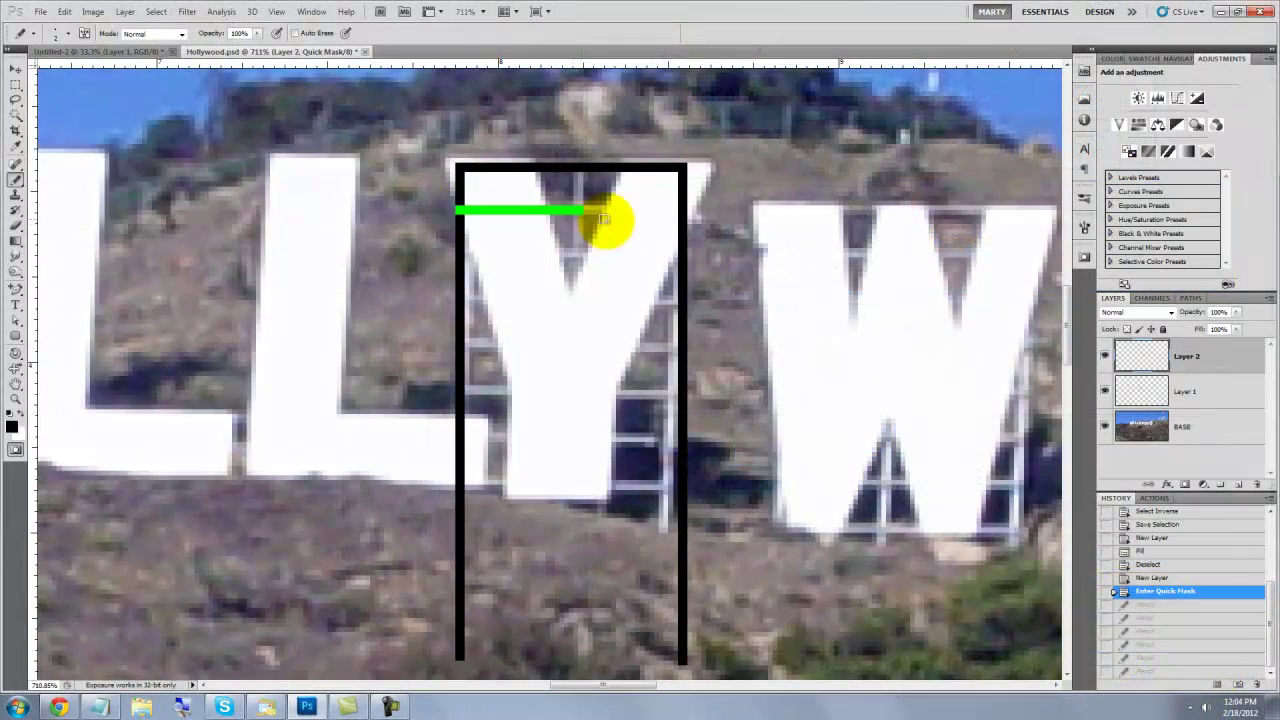
left_click_drag(457, 258, 662, 258)
left_click_drag(457, 304, 680, 304)
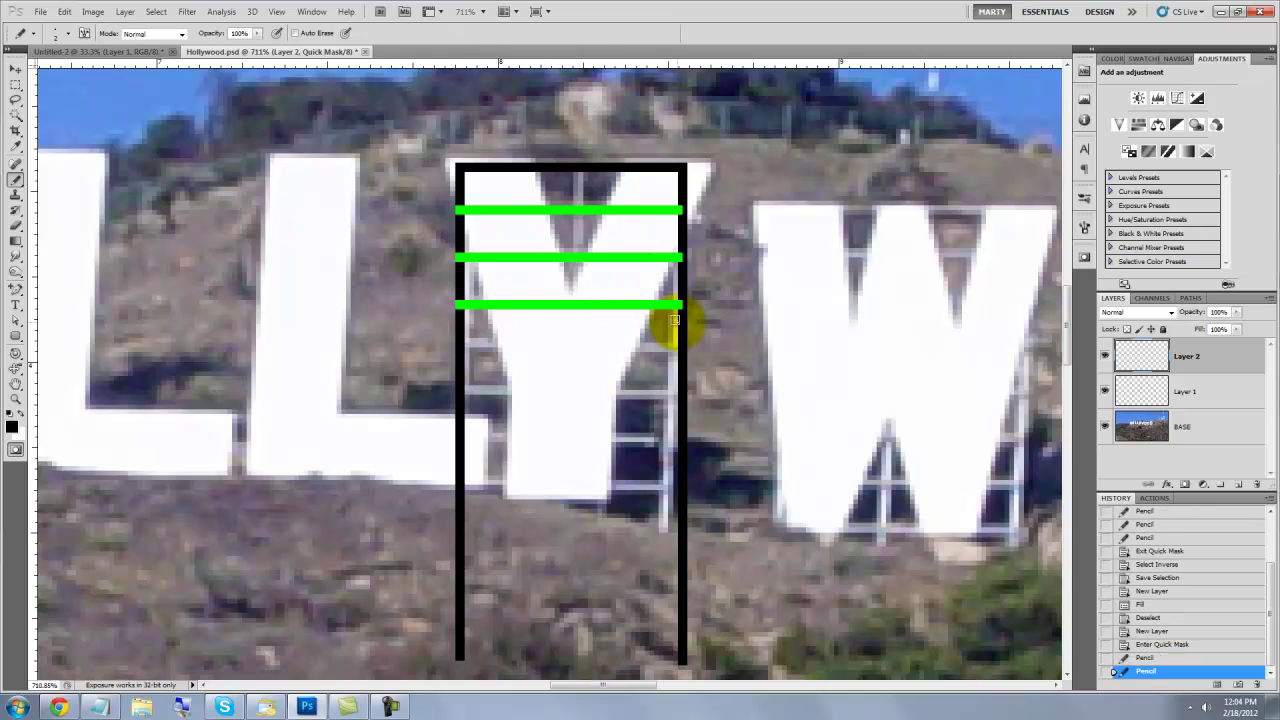
left_click_drag(457, 352, 678, 352)
left_click_drag(457, 404, 682, 404)
left_click_drag(457, 457, 678, 457)
left_click_drag(457, 504, 680, 504)
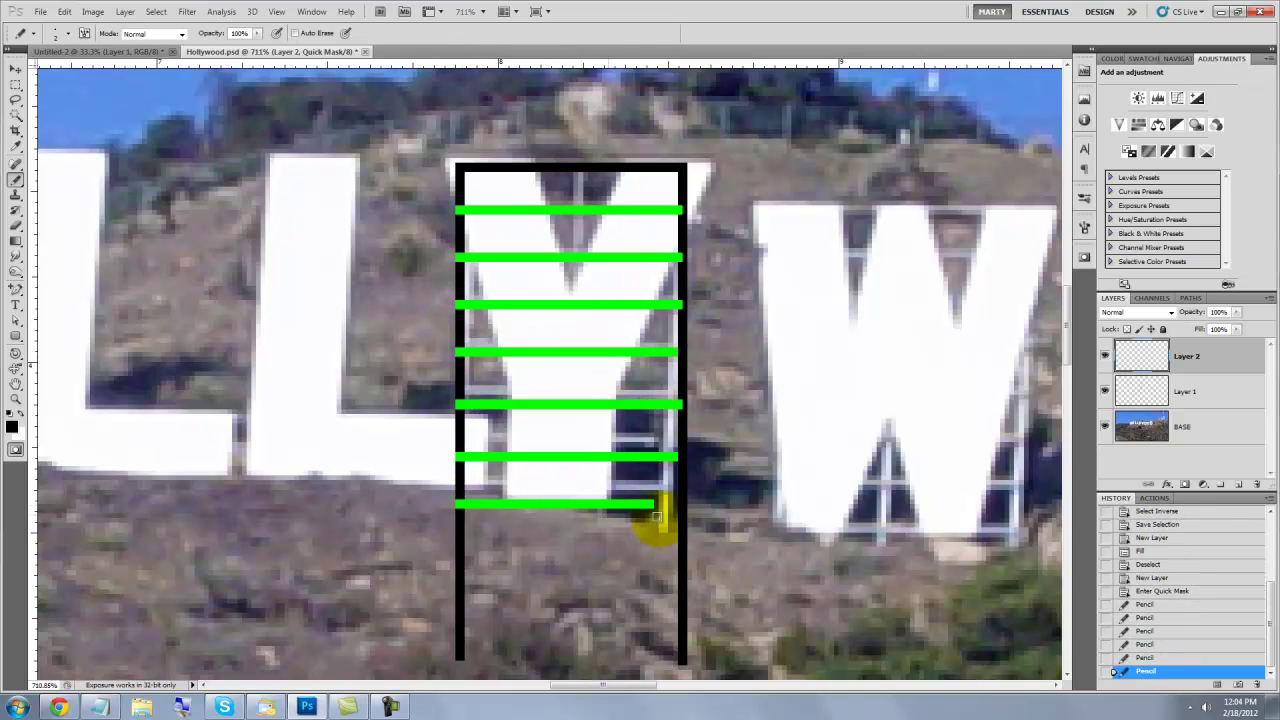
left_click_drag(568, 212, 568, 172)
left_click(568, 658, "shift")
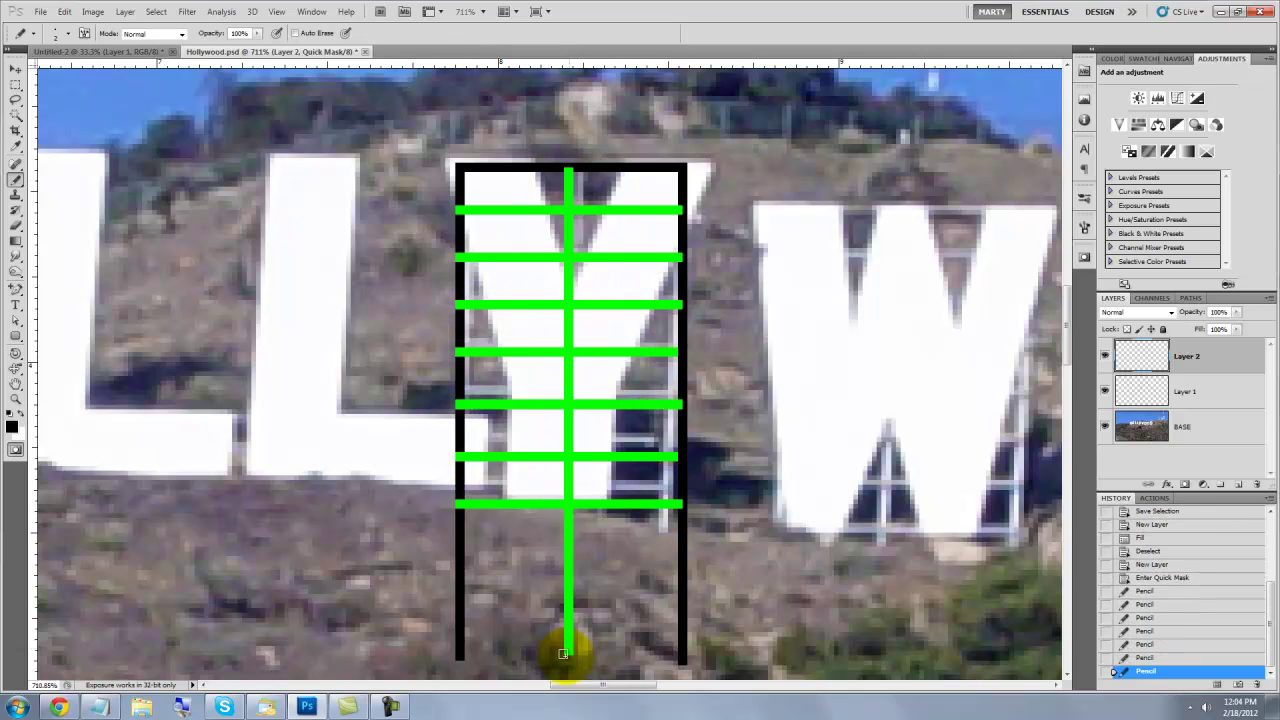
left_click(681, 167)
left_click(567, 260, "shift")
left_click(460, 170, "shift")
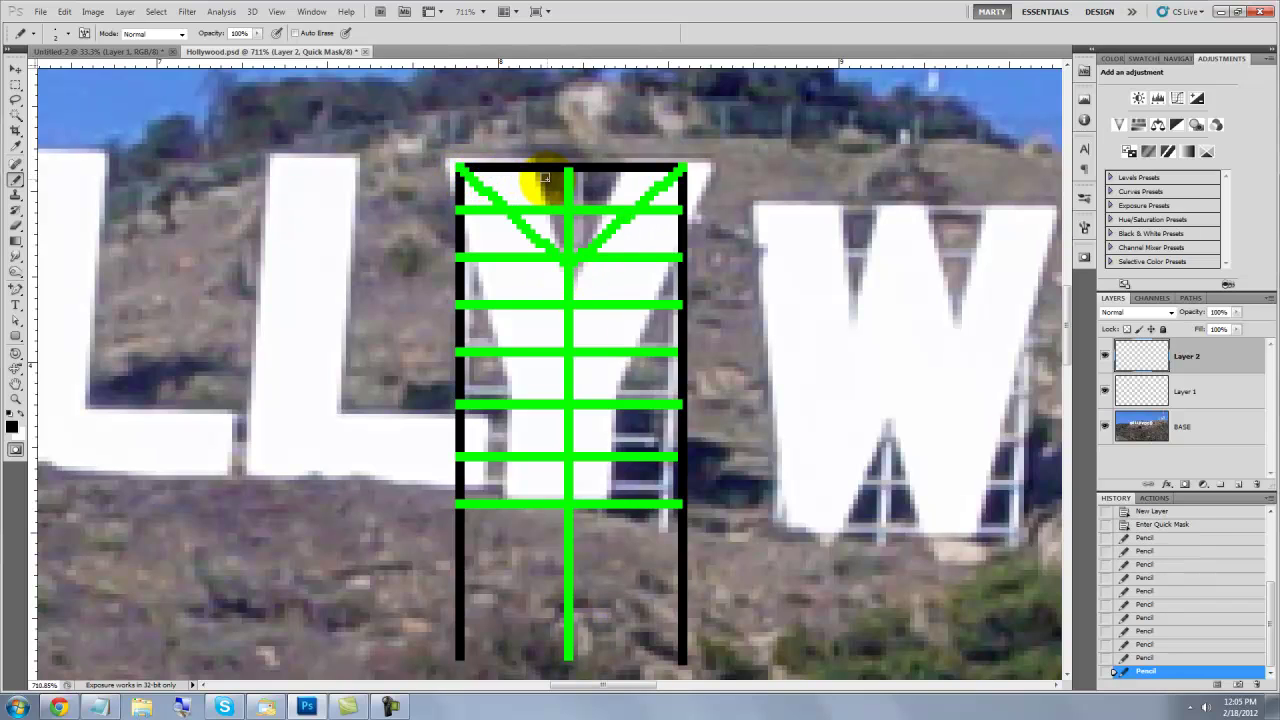
Step: Convert the drawn braces from Quick Mask into an inverted selection and fill it
key("q")
key("ctrl+shift+i")
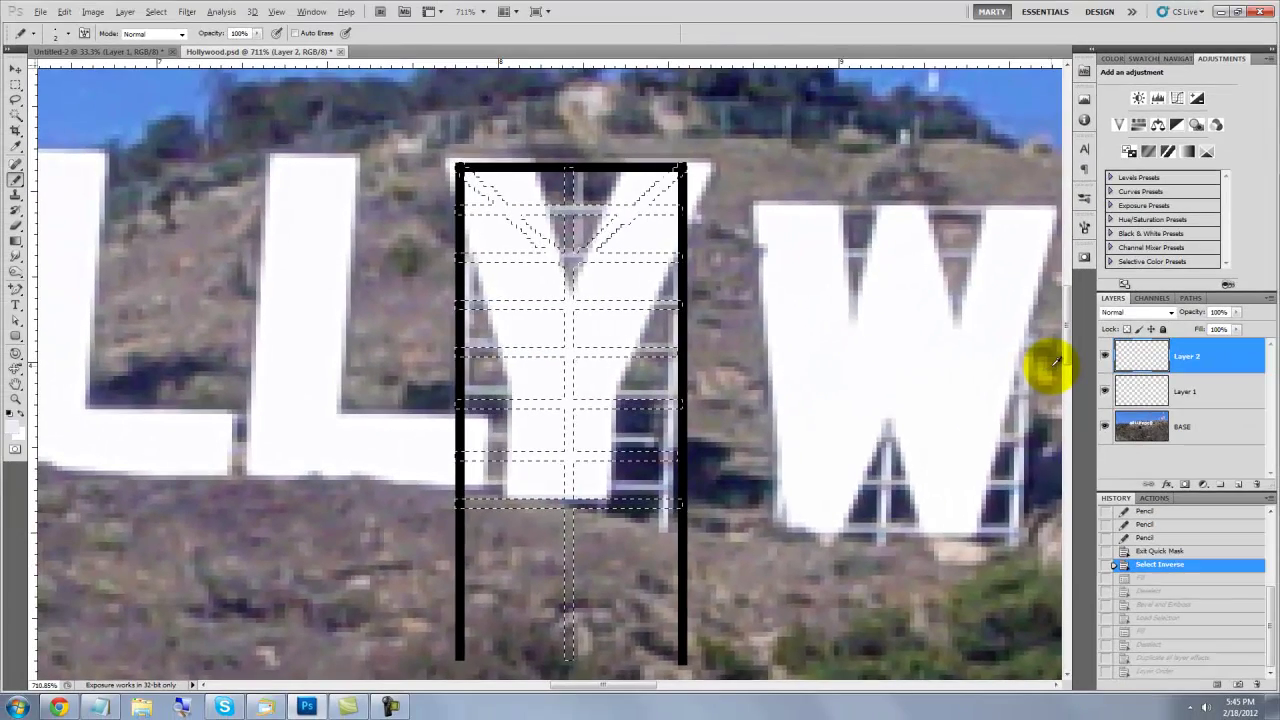
key("alt+BackSpace")
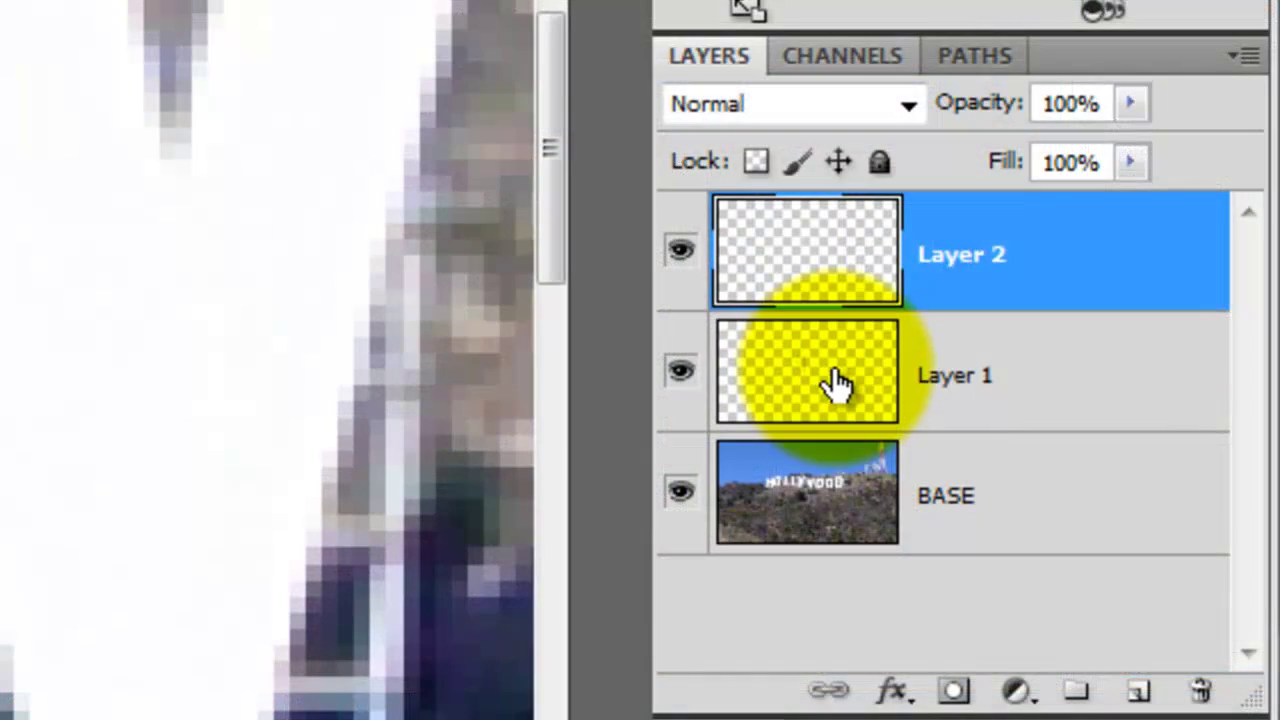
Step: Add Layer 3 above Layer 1, then delete Layer 1
left_click(840, 387)
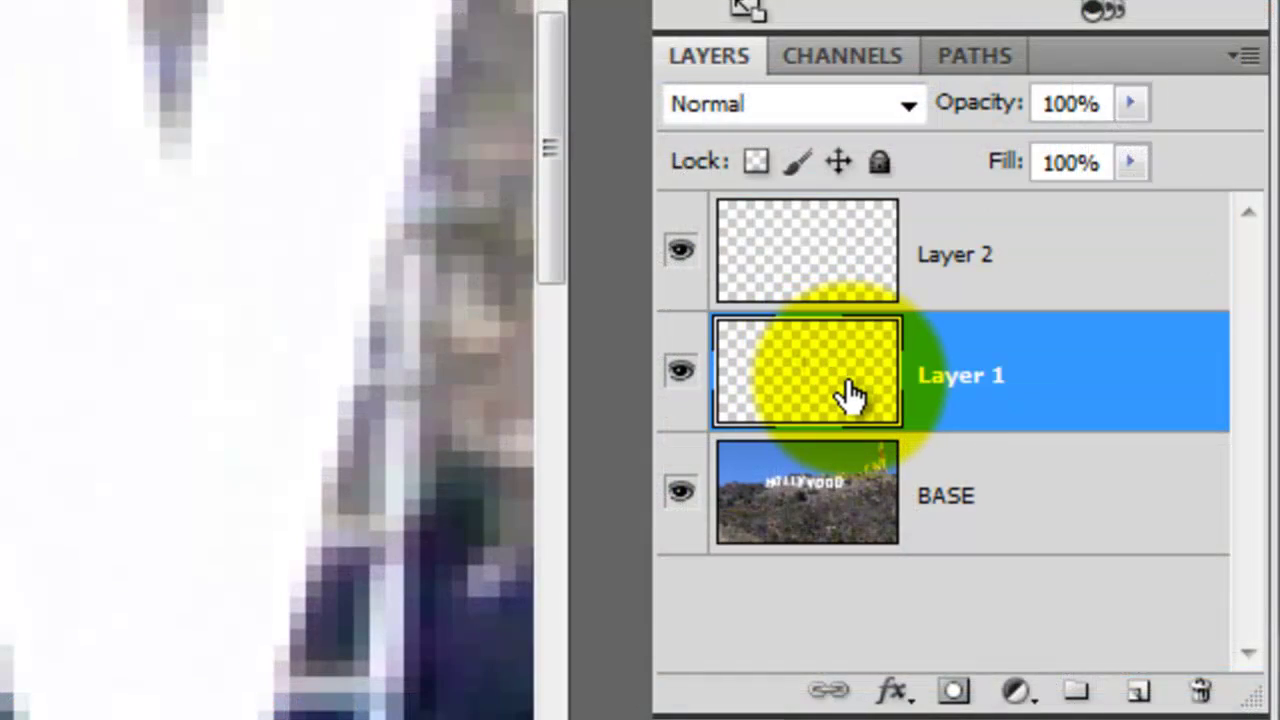
left_click(1140, 690)
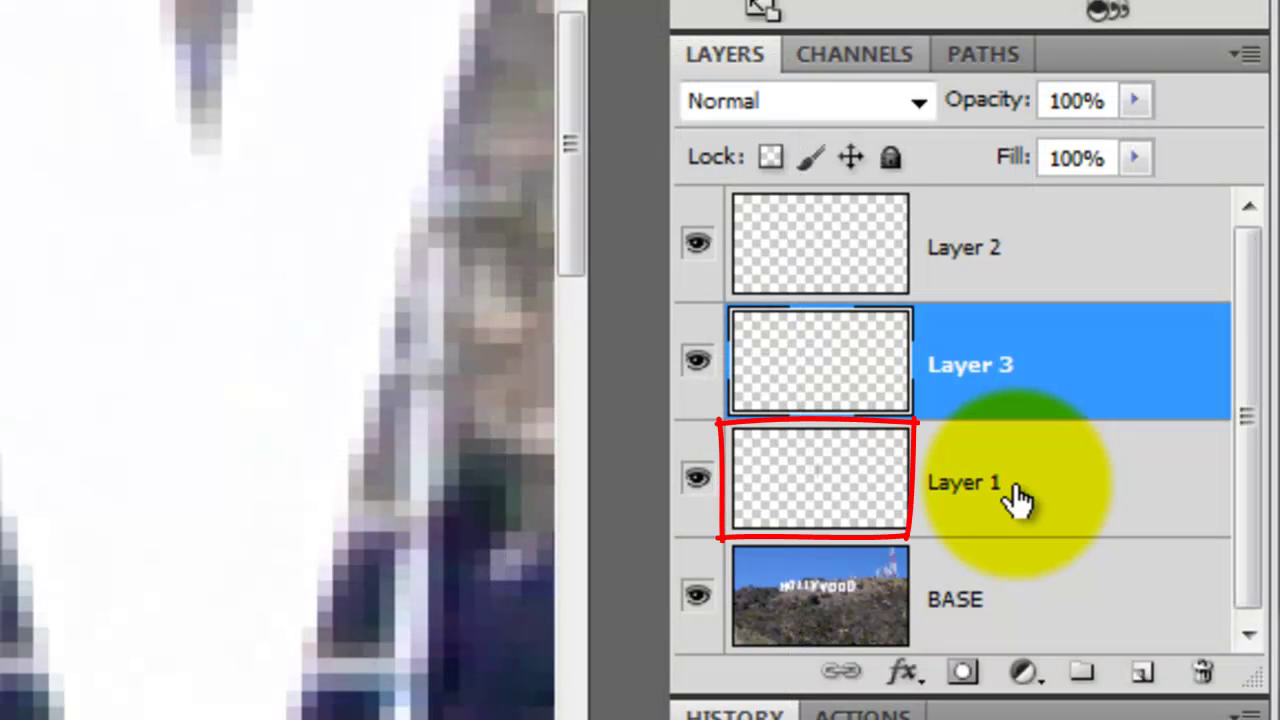
mouse_move(1017, 500)
left_mouse_down()
mouse_move(1114, 623)
mouse_move(1220, 680)
mouse_move(1205, 675)
left_mouse_up()
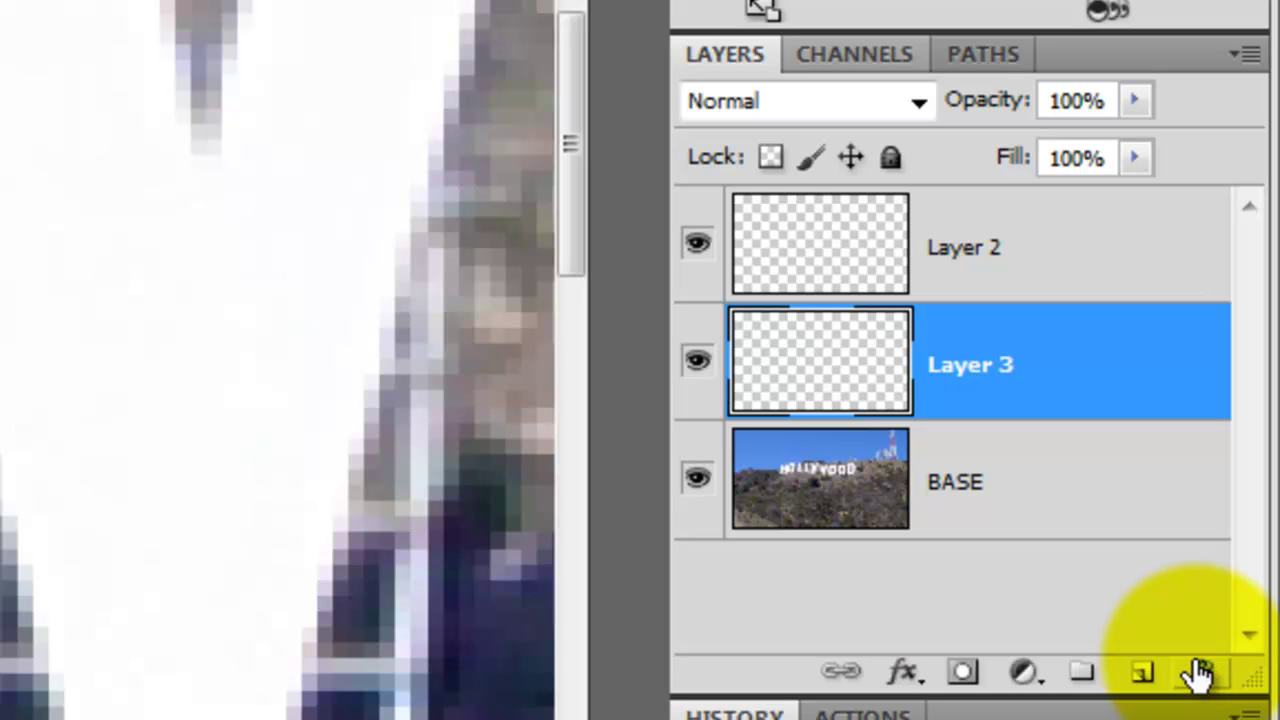
Step: Give Layer 3 a Bevel and Emboss (Size 0, Soften 3) and copy it to Layer 2
left_click(903, 672)
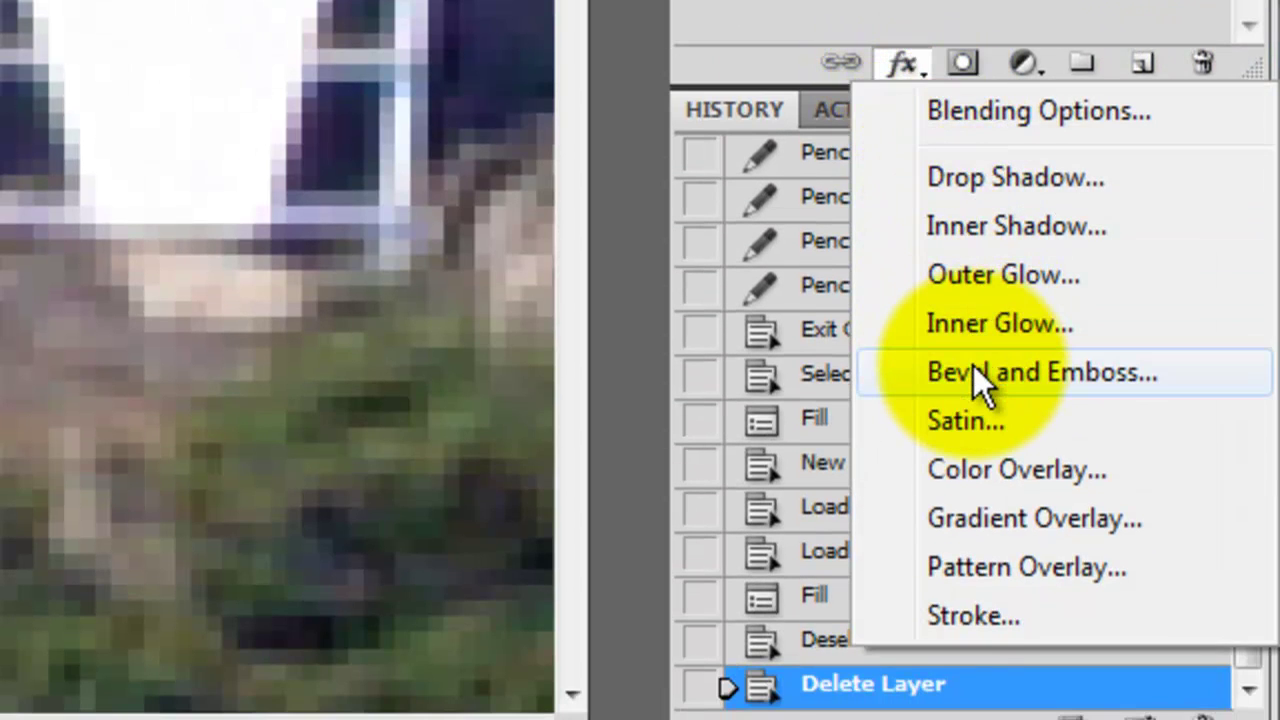
left_click(973, 367)
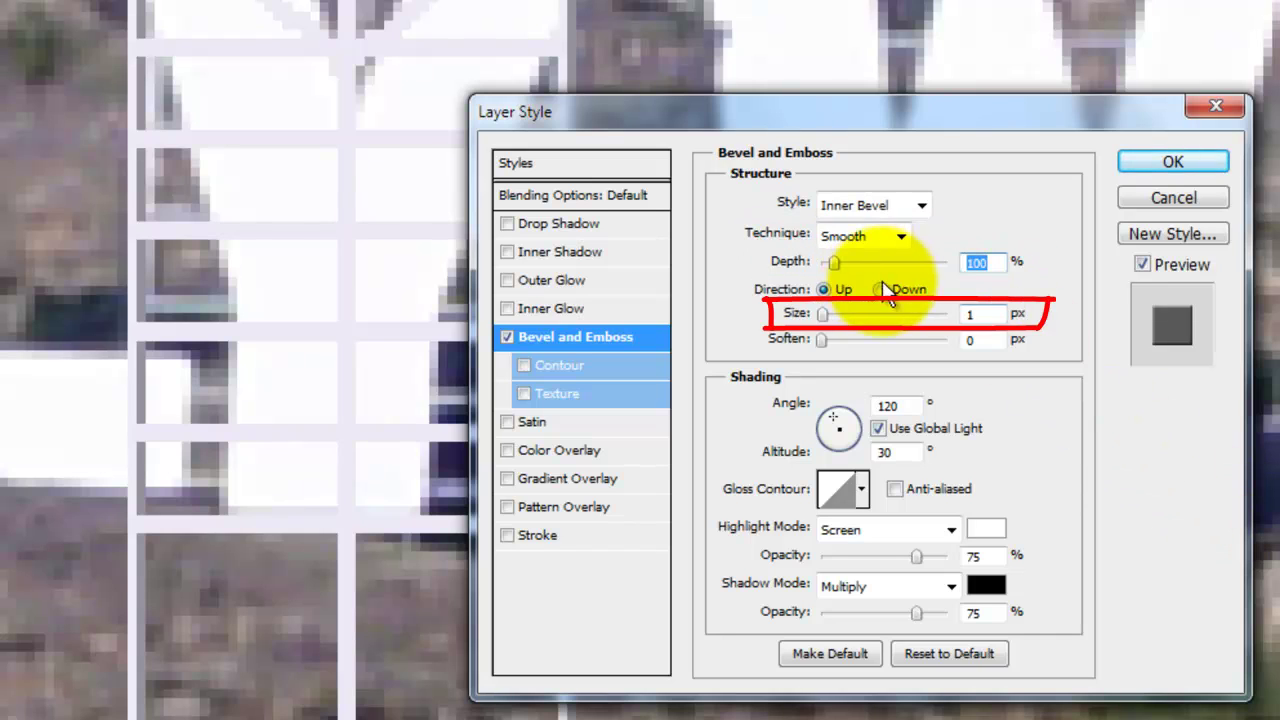
left_click_drag(808, 318, 790, 316)
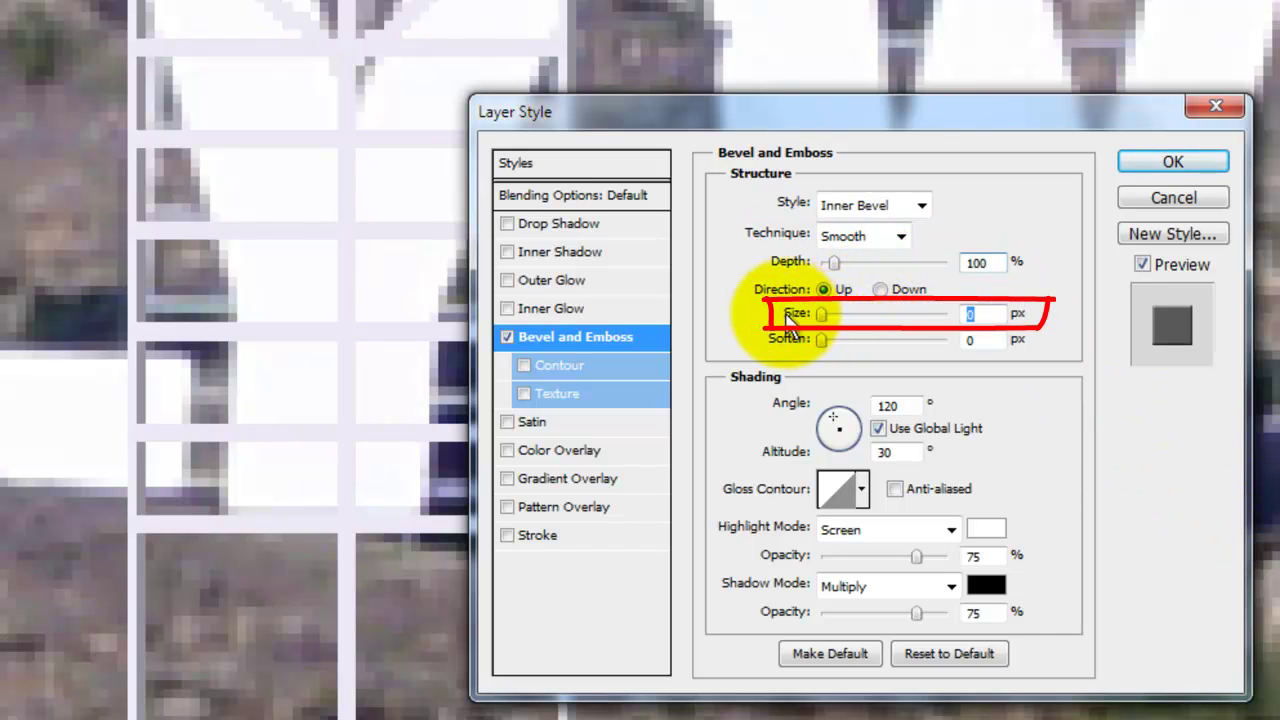
left_click(982, 340)
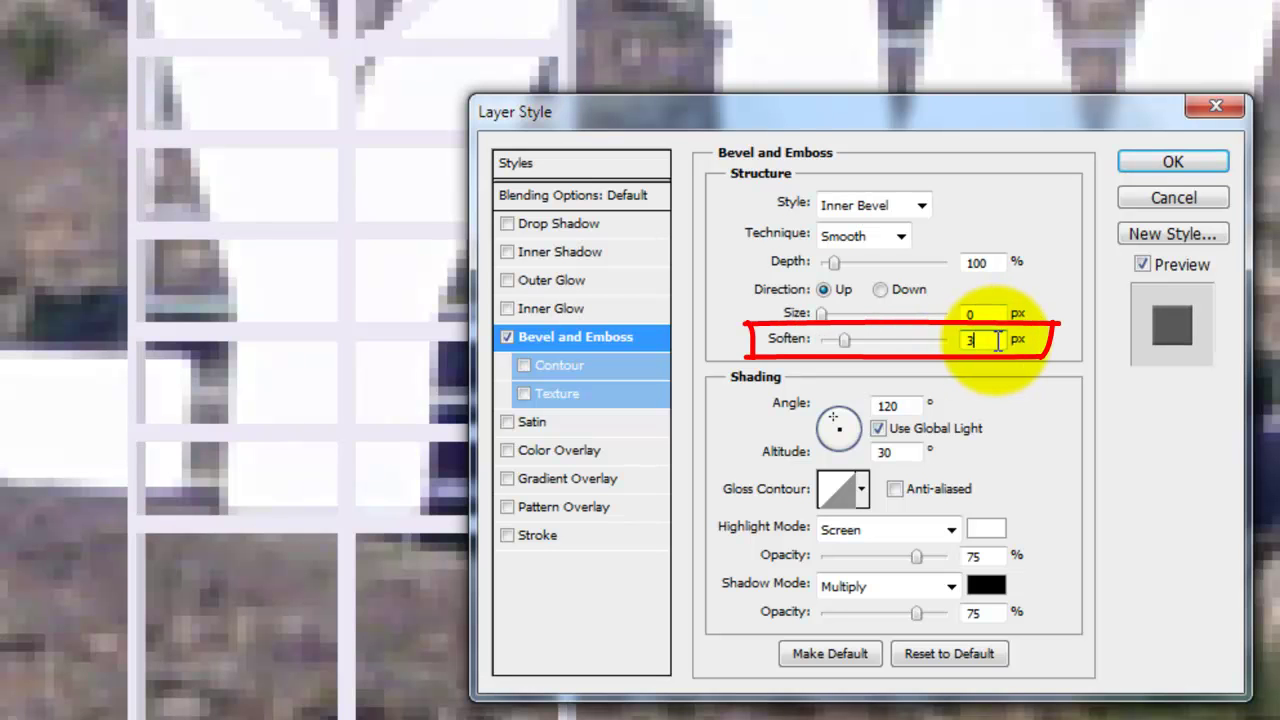
left_click(1160, 165)
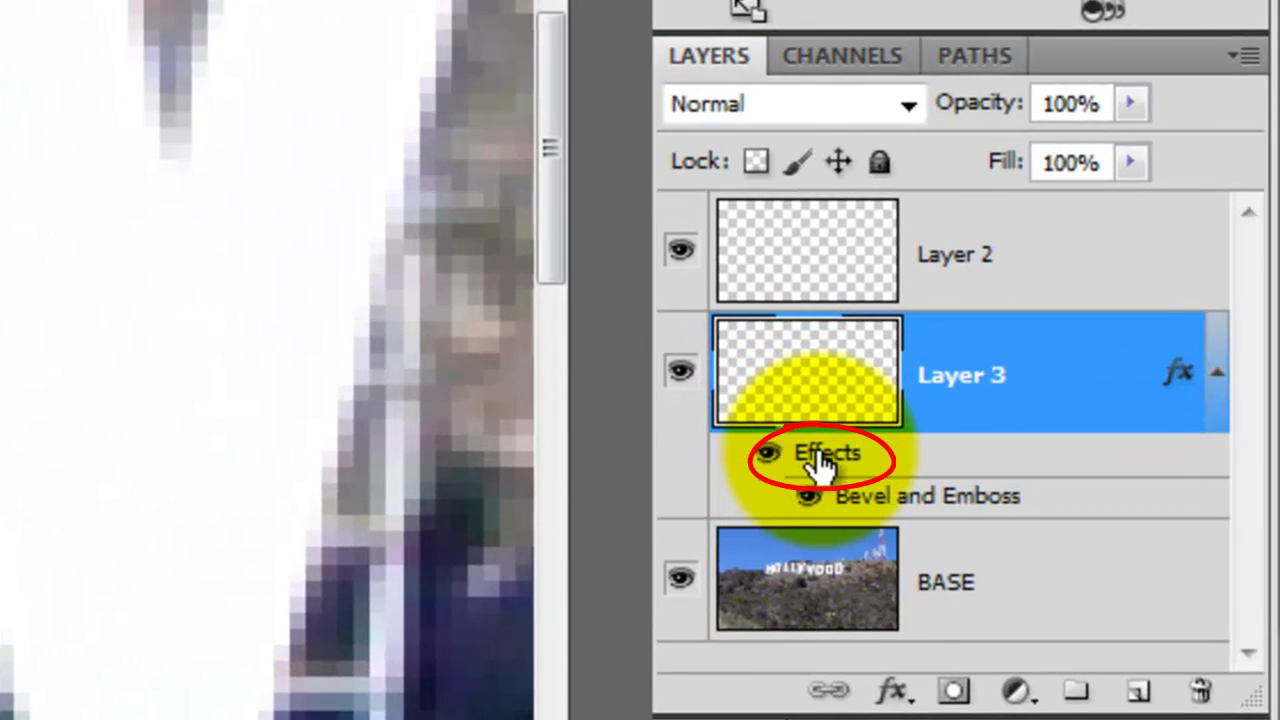
left_click_drag(820, 462, 816, 270)
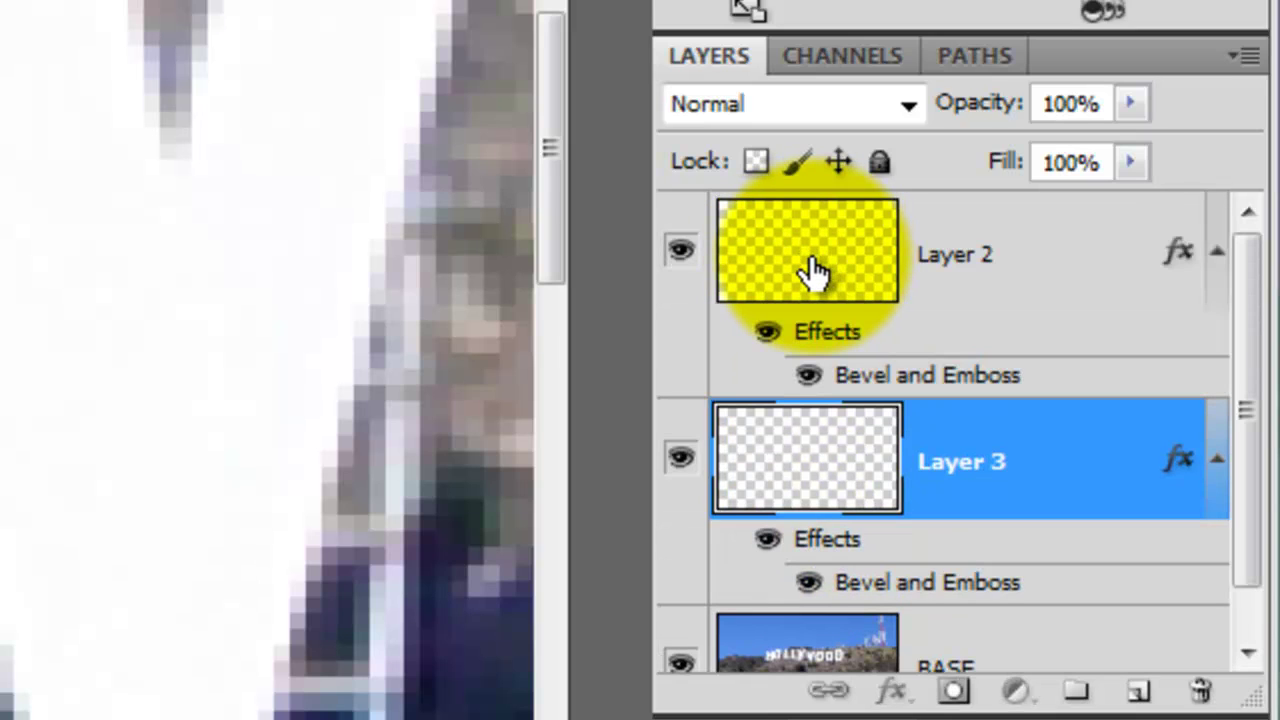
Step: Convert Layers 2 and 3 into a smart object named FRAME, hide it, and select BASE
left_click(814, 270, "shift")
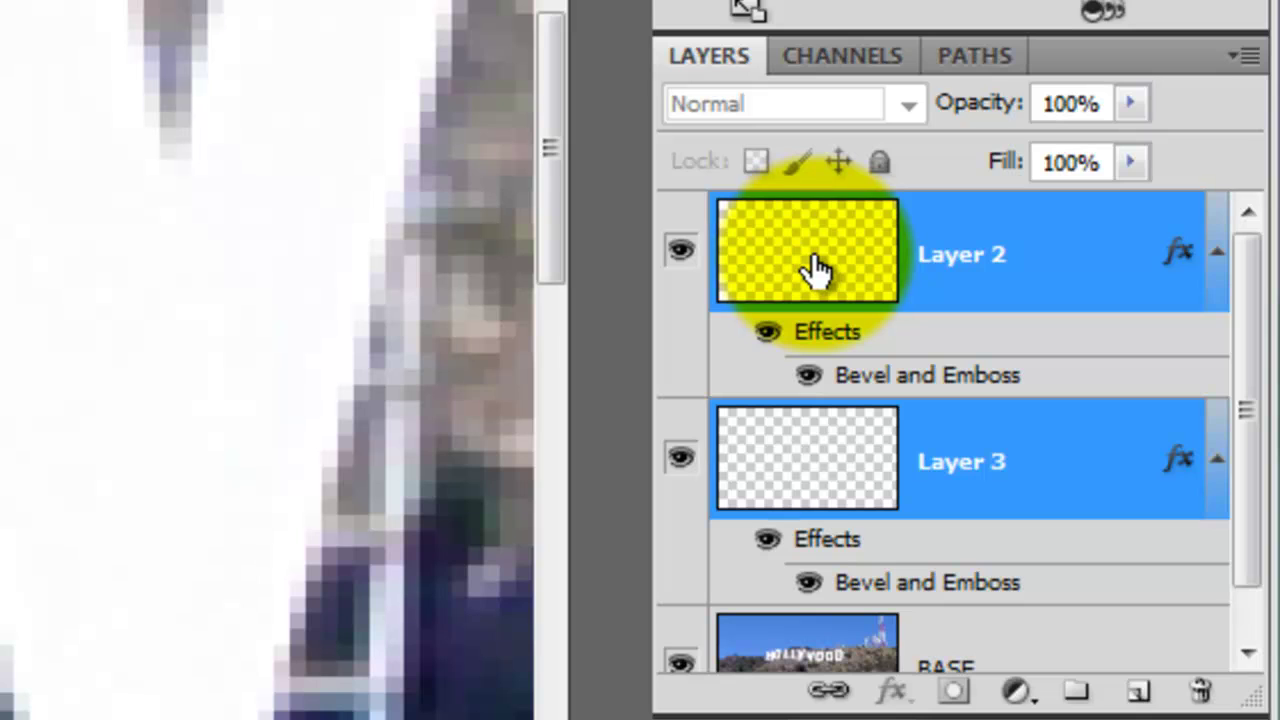
left_click(1233, 52)
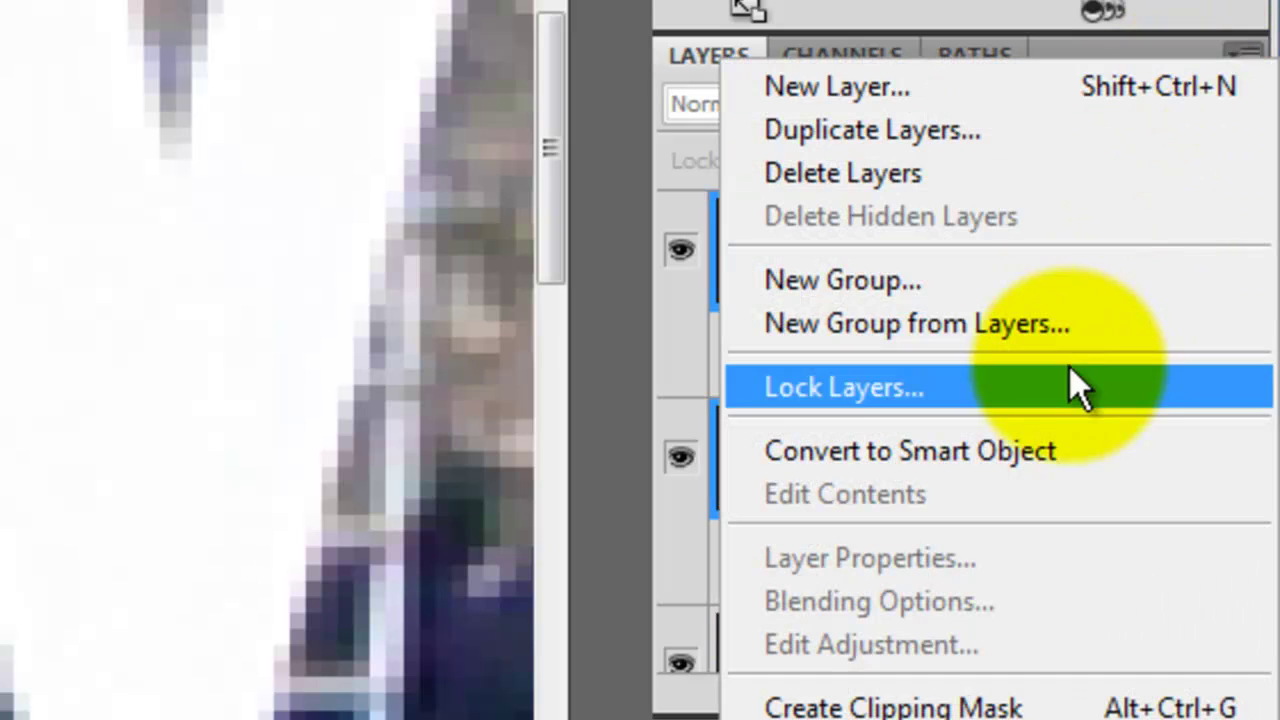
left_click(1079, 458)
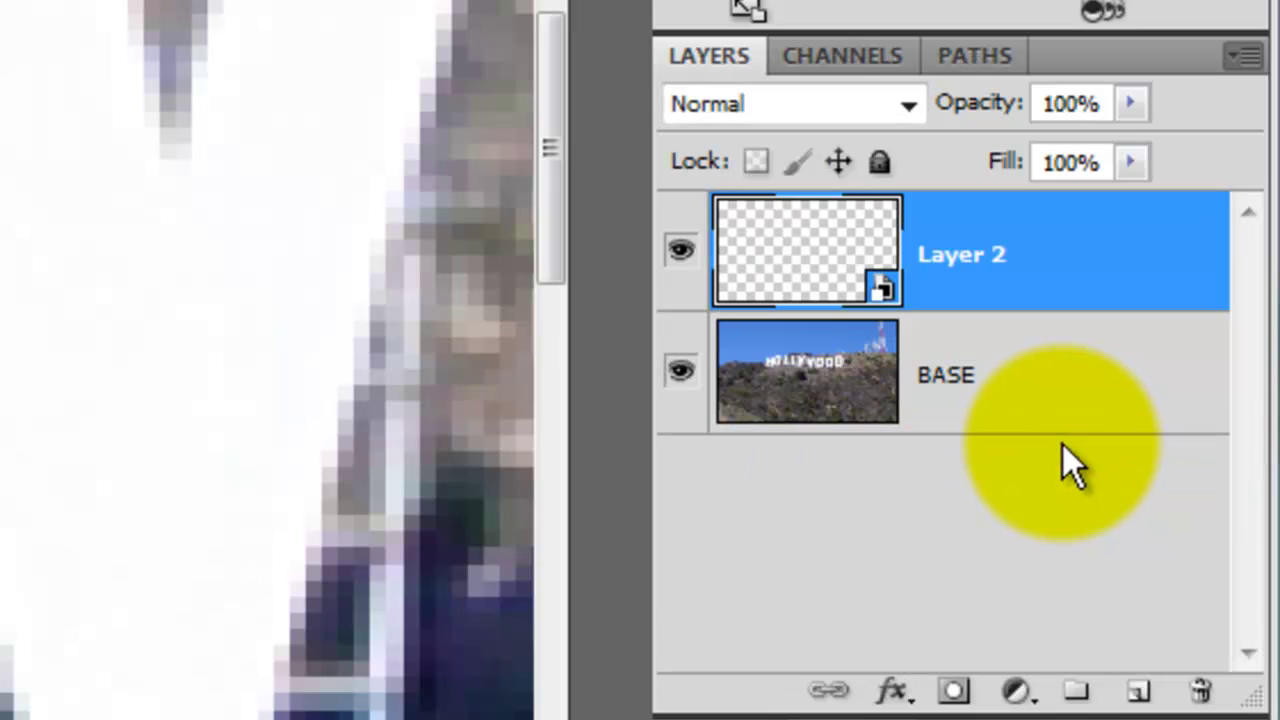
double_click(1000, 260)
type("FRAME")
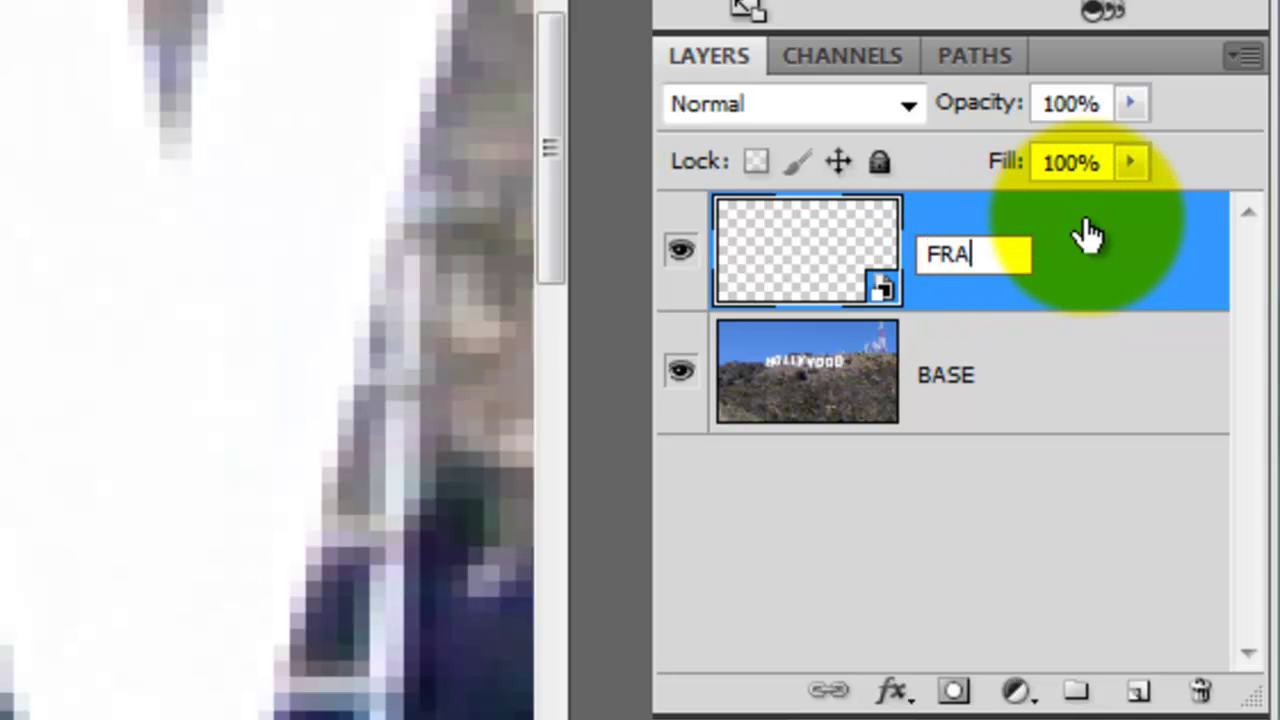
left_click(1088, 235)
left_click(680, 250)
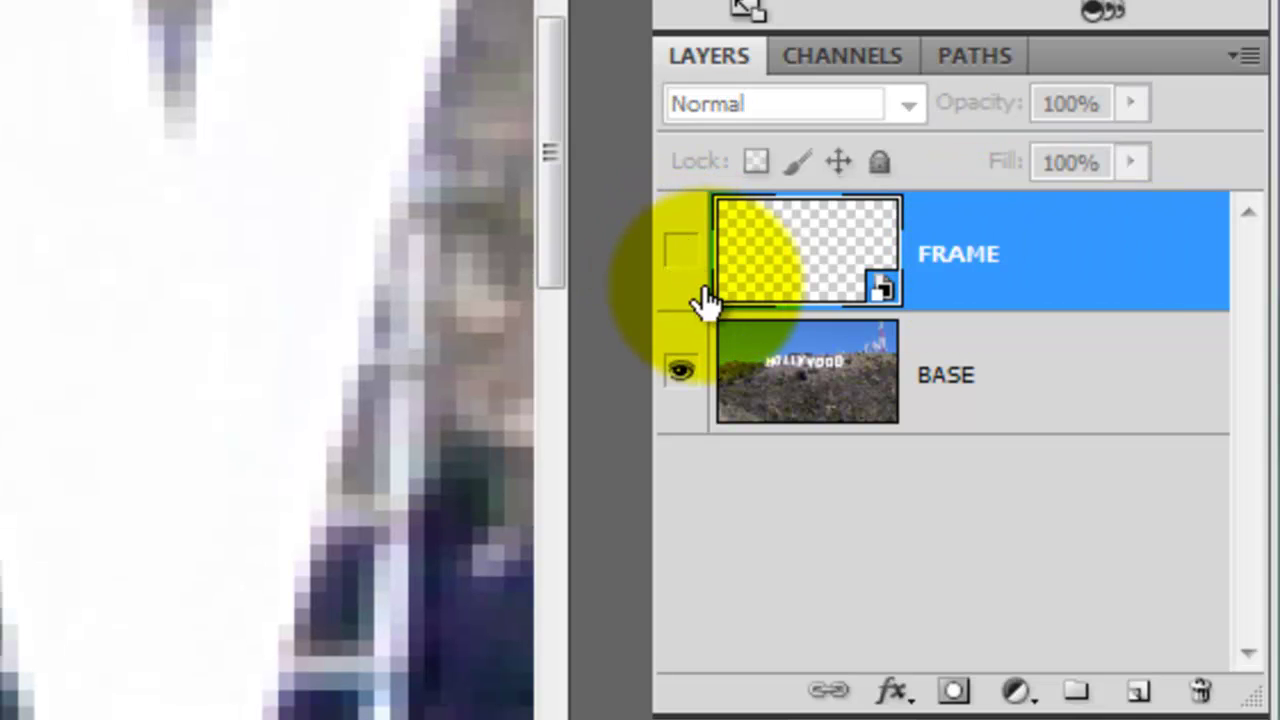
left_click(780, 370)
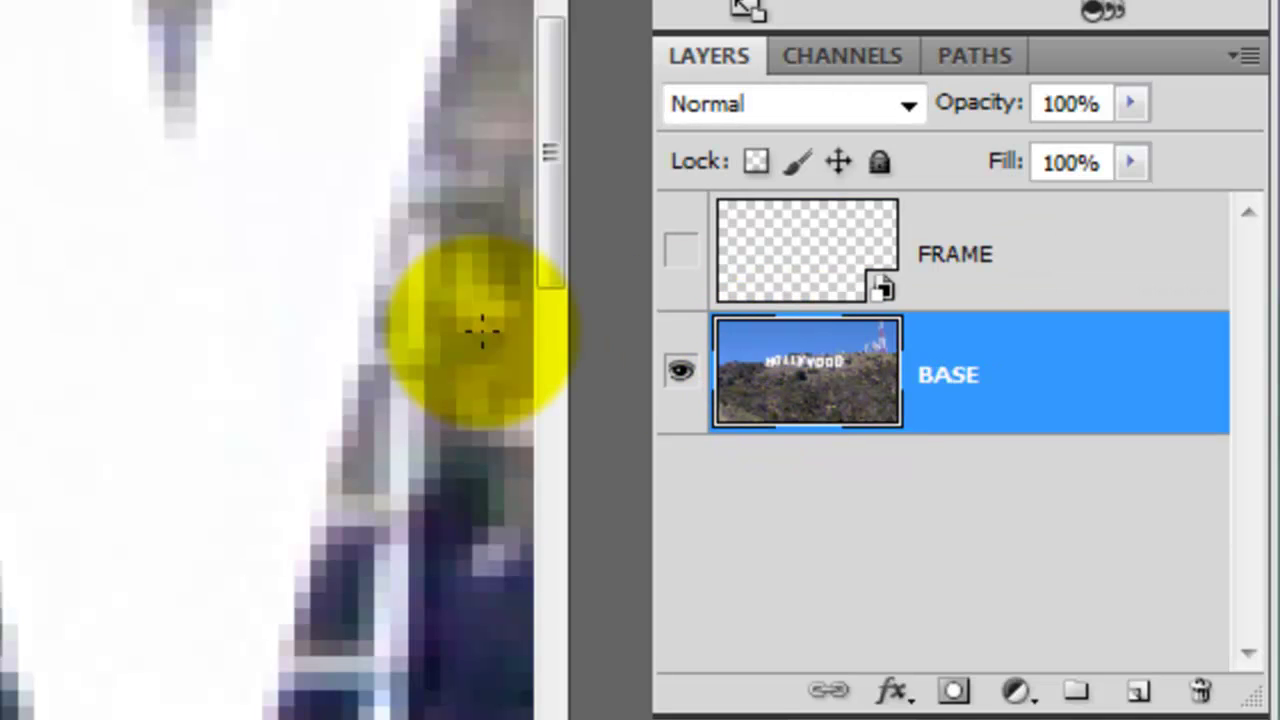
Step: Duplicate BASE and add #fdfdff 'BLUE LIGHTNING' text in SF Hollywood Hills Bold, 118 pt
key("ctrl+j")
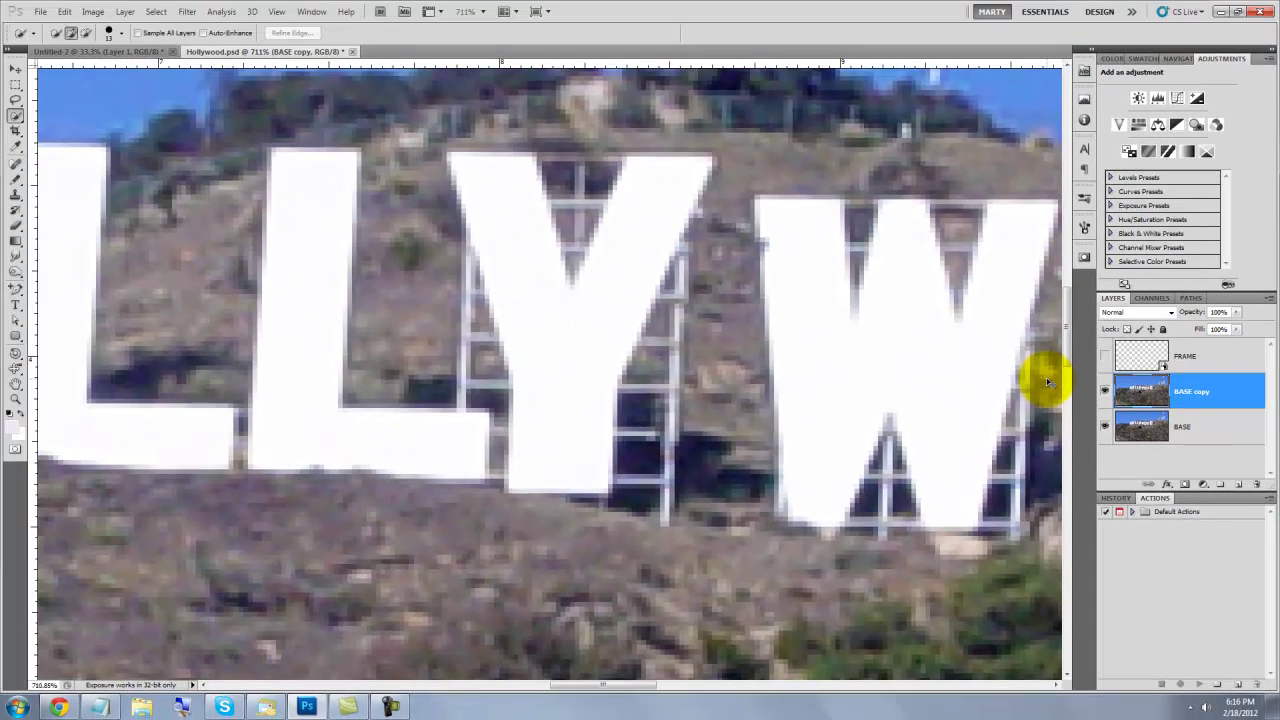
key("ctrl+0")
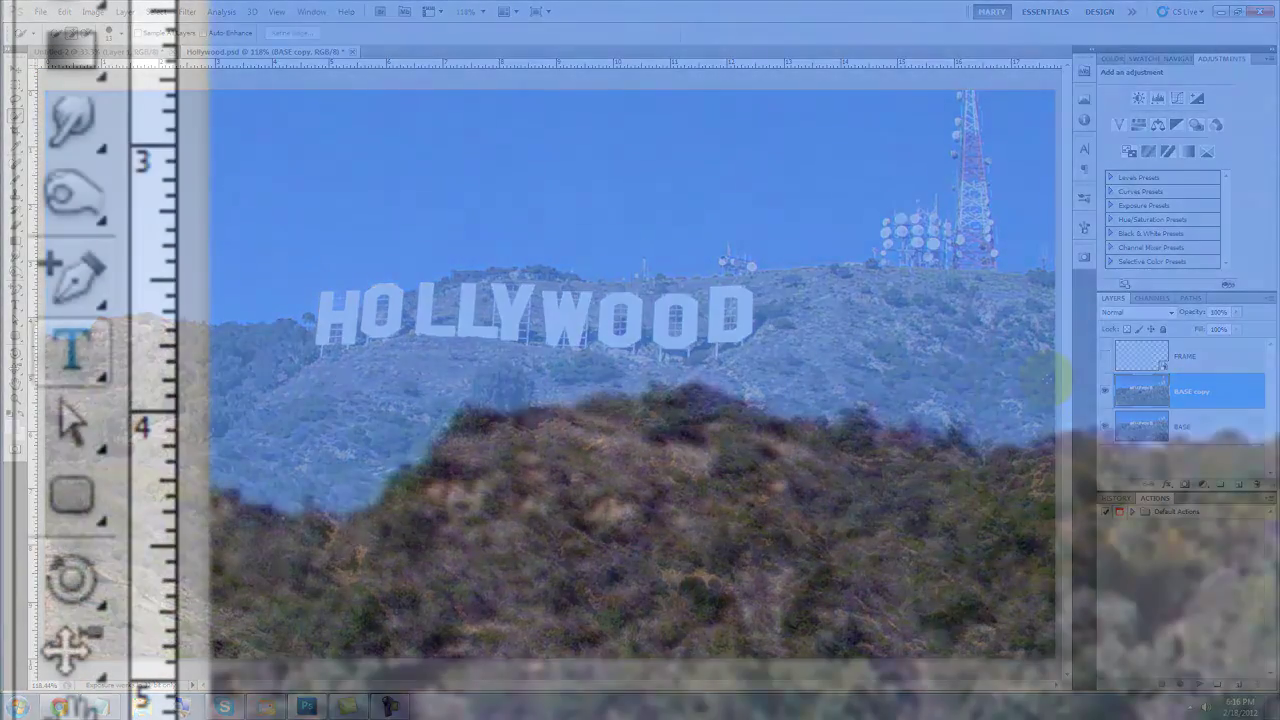
left_click(15, 304)
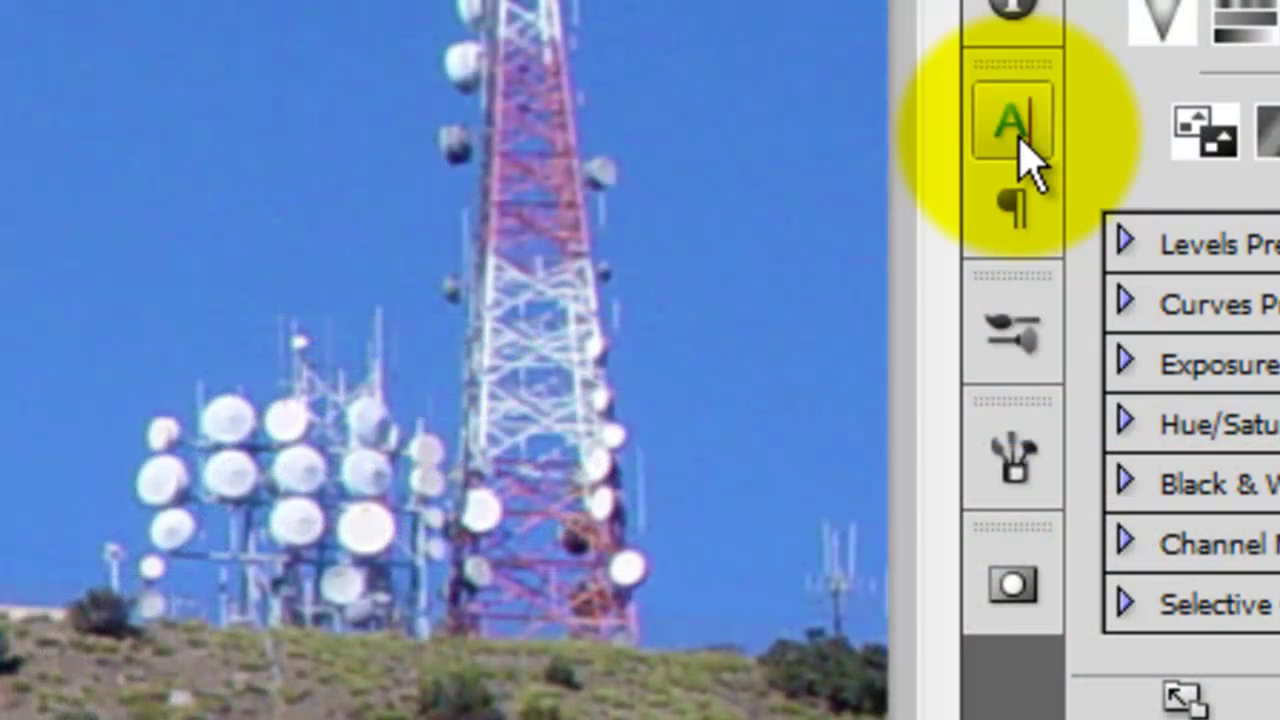
left_click(1030, 150)
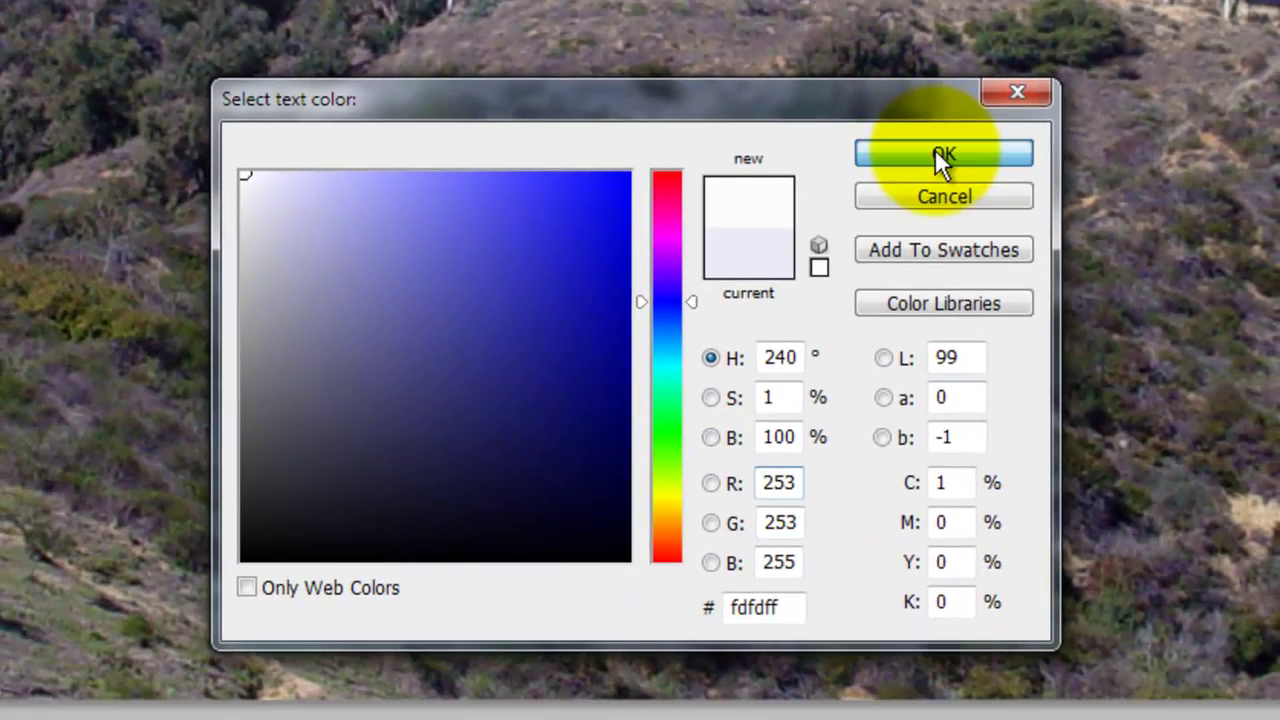
left_click(940, 153)
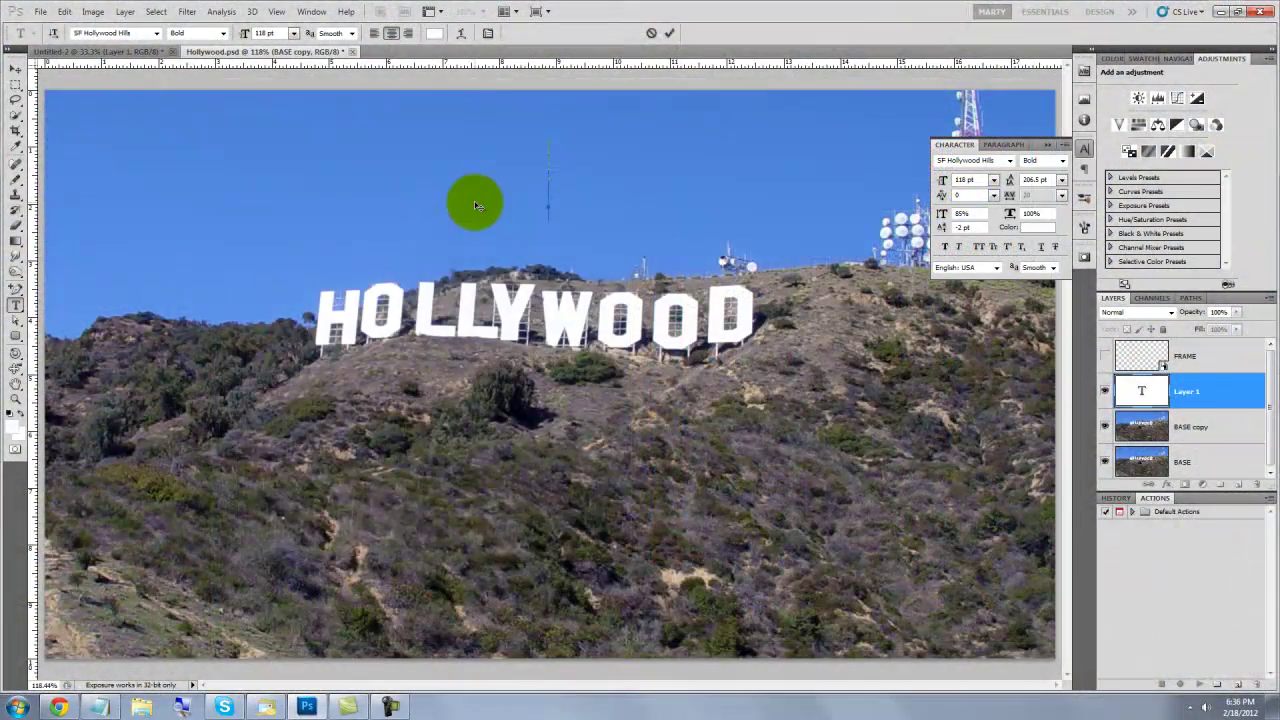
type("BLUE LIGHTNING")
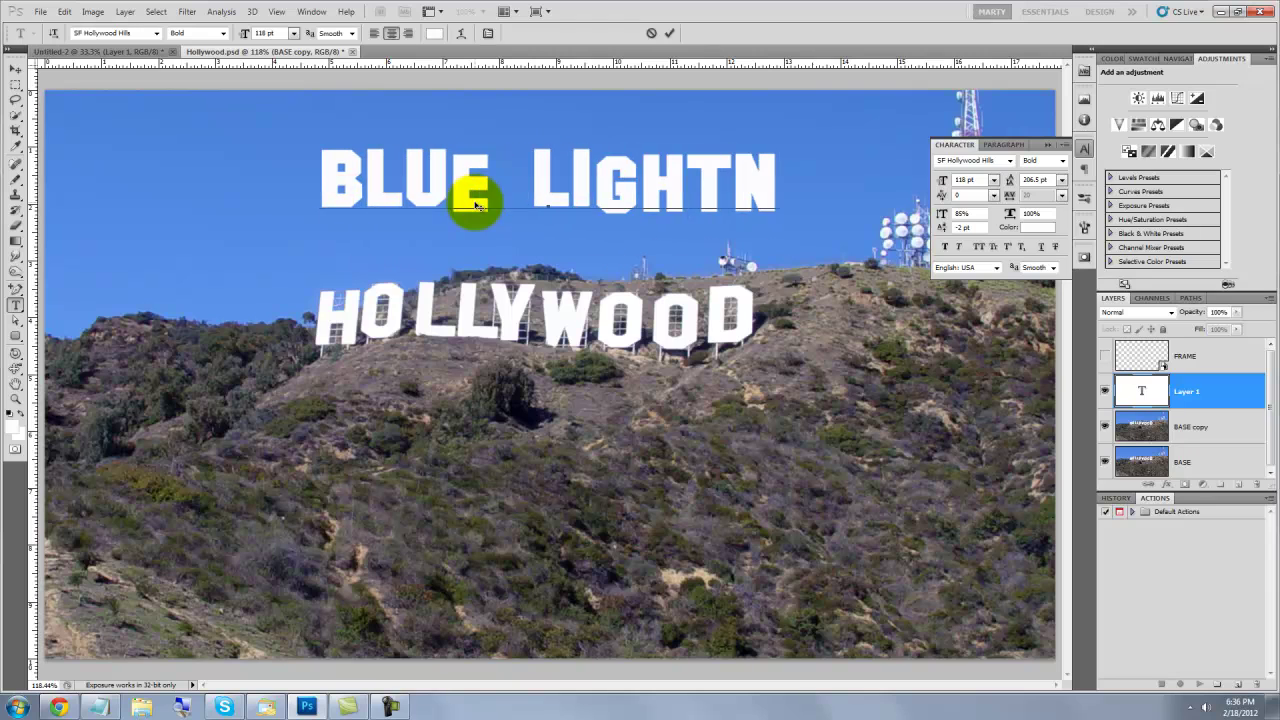
left_click(15, 68)
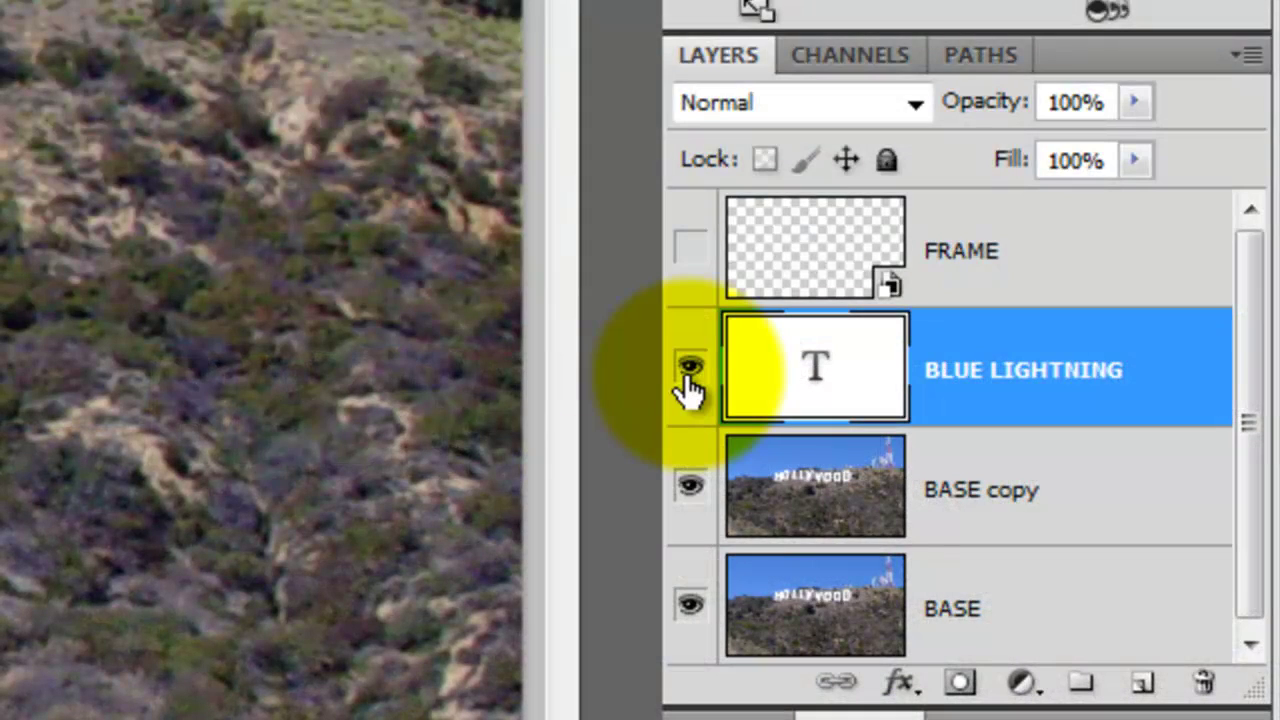
Step: Hide the BLUE LIGHTNING layer, select BASE copy, and pick the Clone Stamp tool
left_click(690, 385)
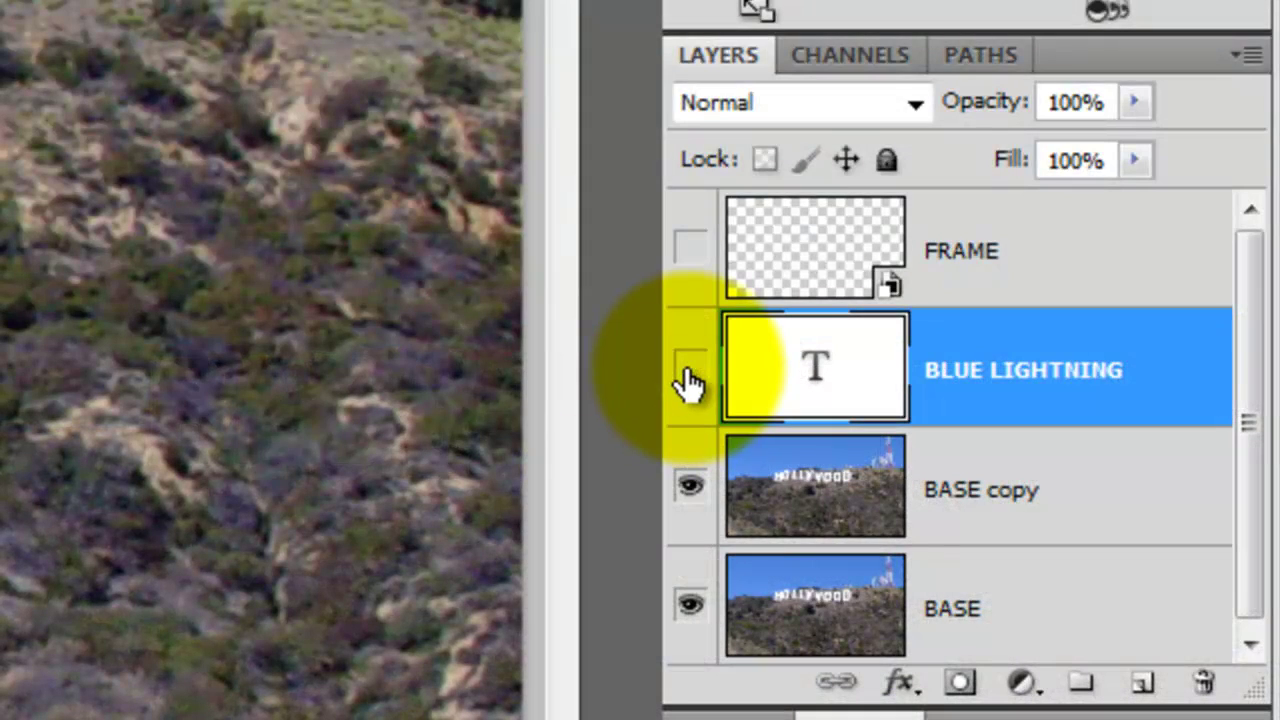
left_click(1016, 506)
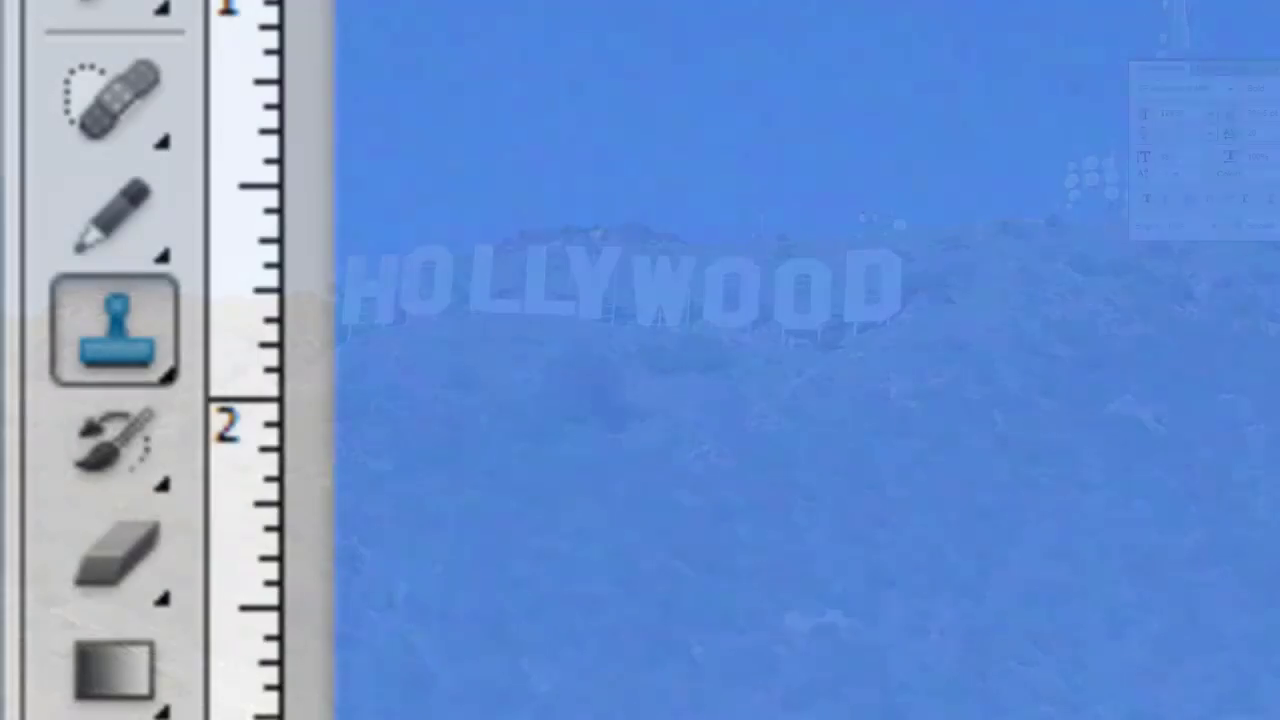
left_click(118, 338)
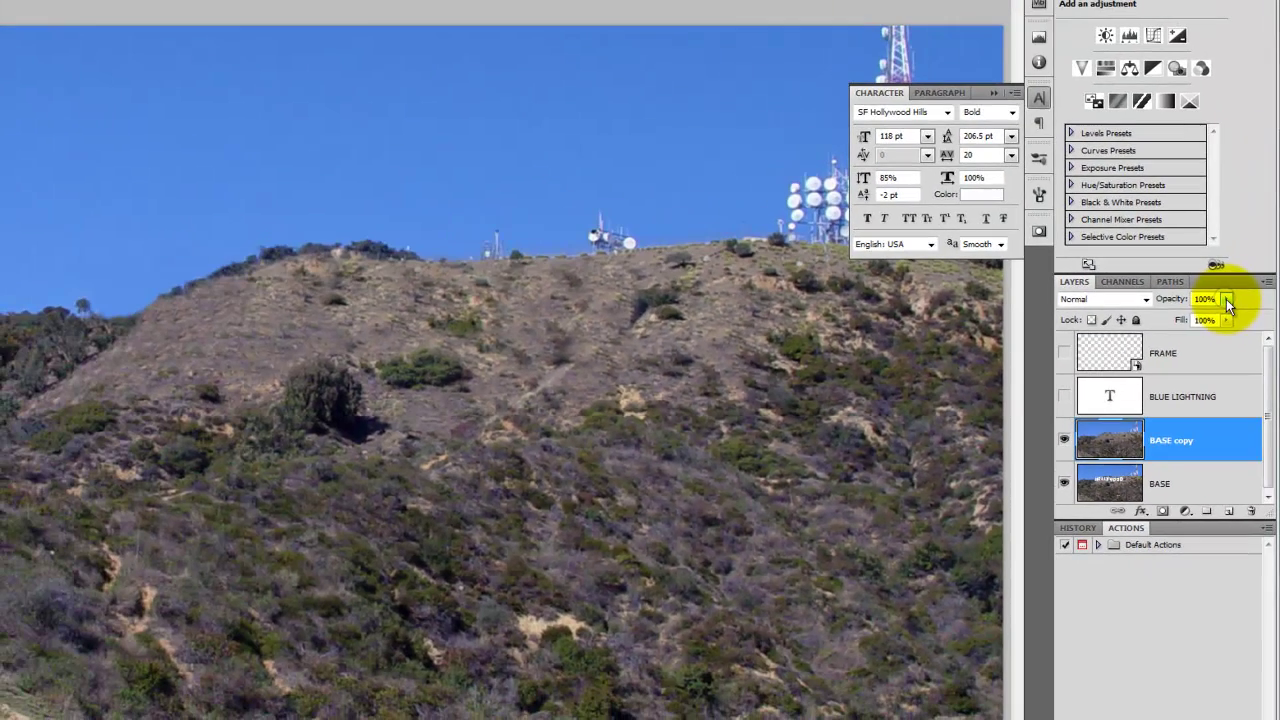
Step: Lower BASE copy's opacity to 64% and show and select the BLUE LIGHTNING layer
left_click(1185, 212)
left_click_drag(1185, 246, 1148, 250)
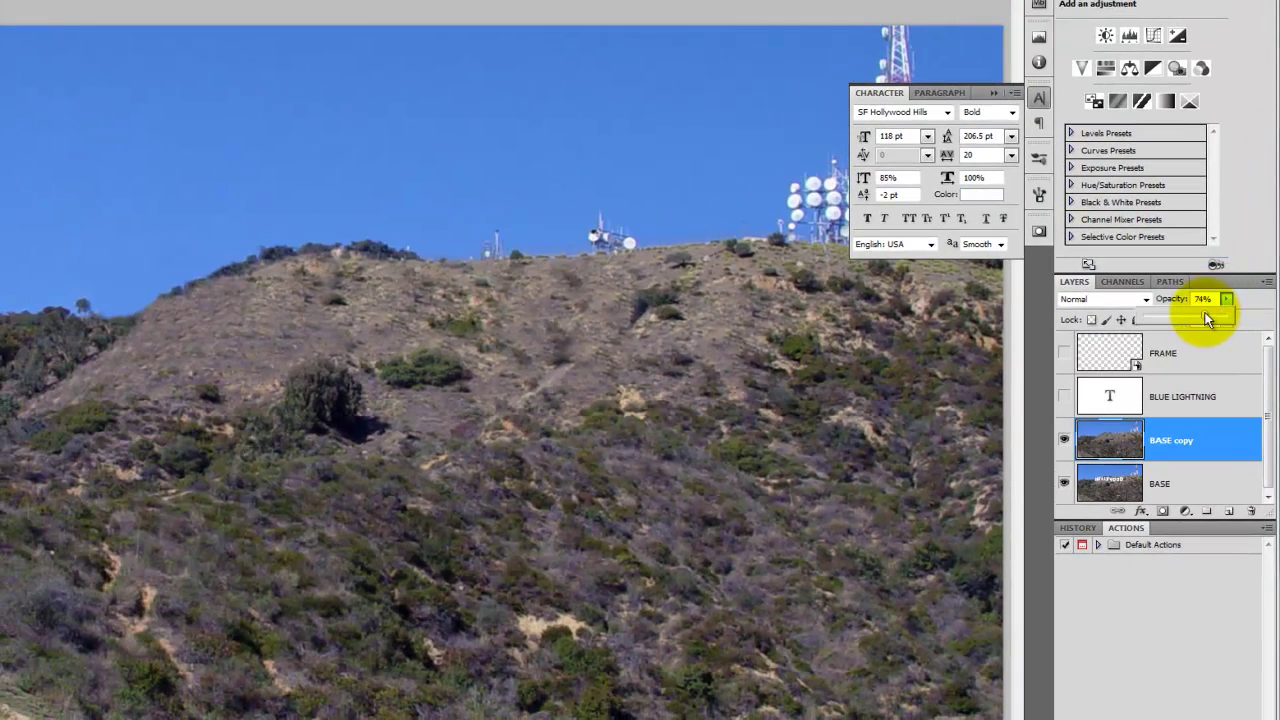
left_click_drag(1207, 318, 1200, 316)
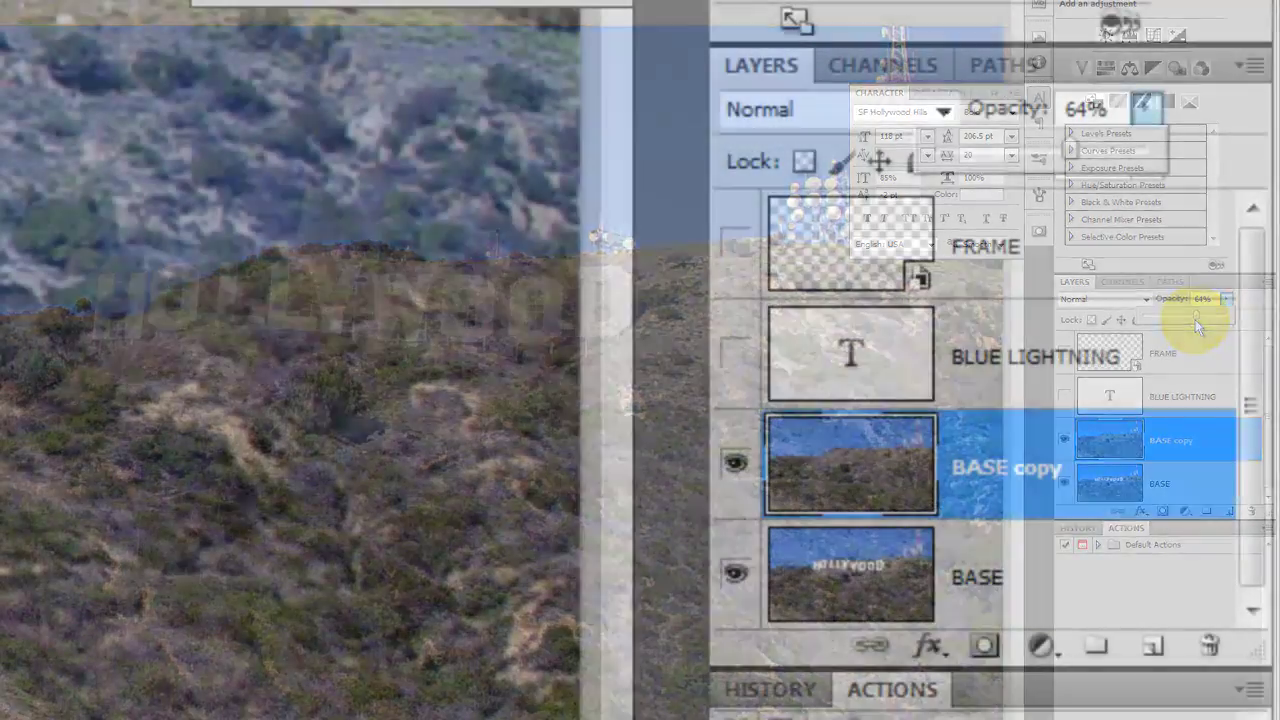
left_click(1064, 397)
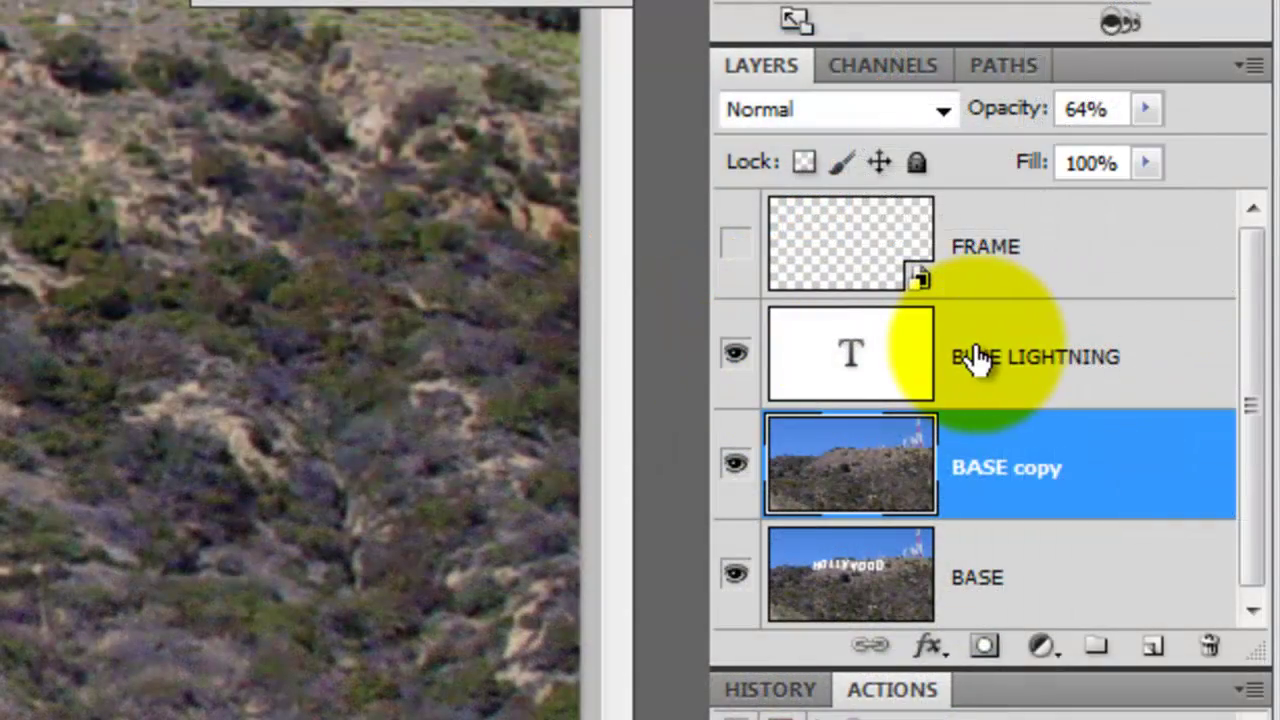
left_click(1169, 402)
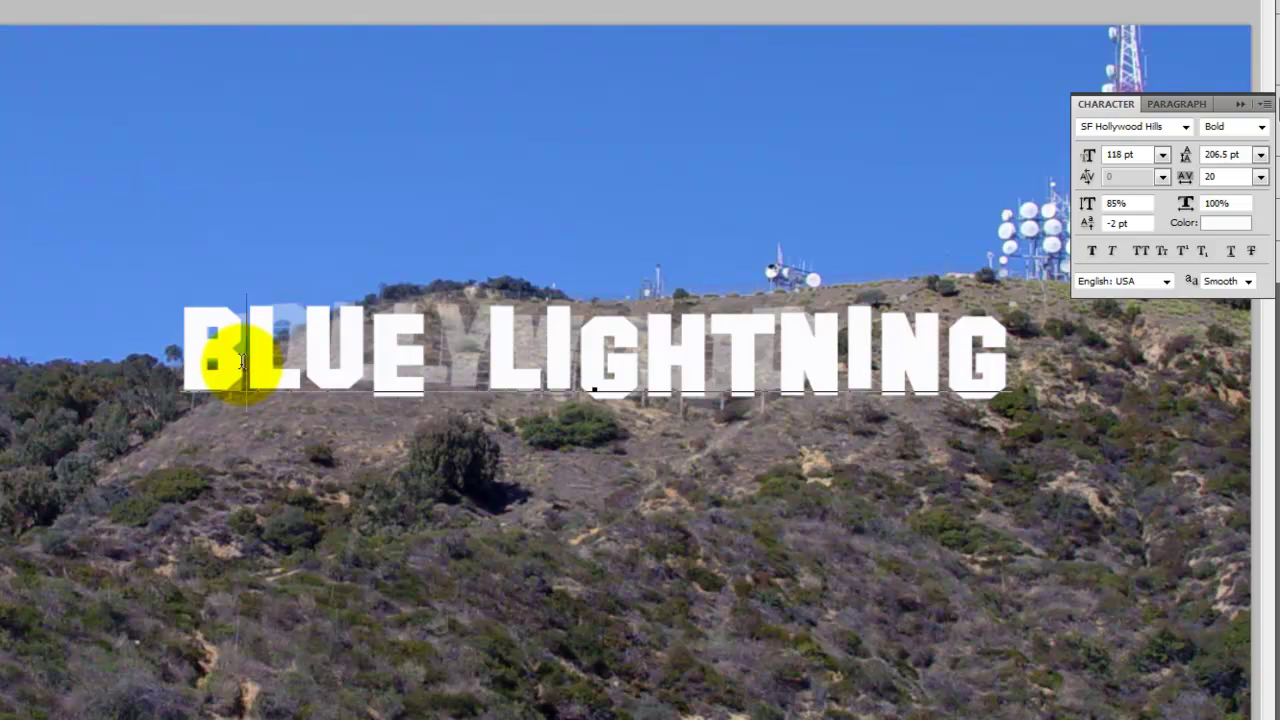
Step: Baseline-shift the B down to -10 pt and raise the U to 3 pt
left_click_drag(241, 362, 185, 360)
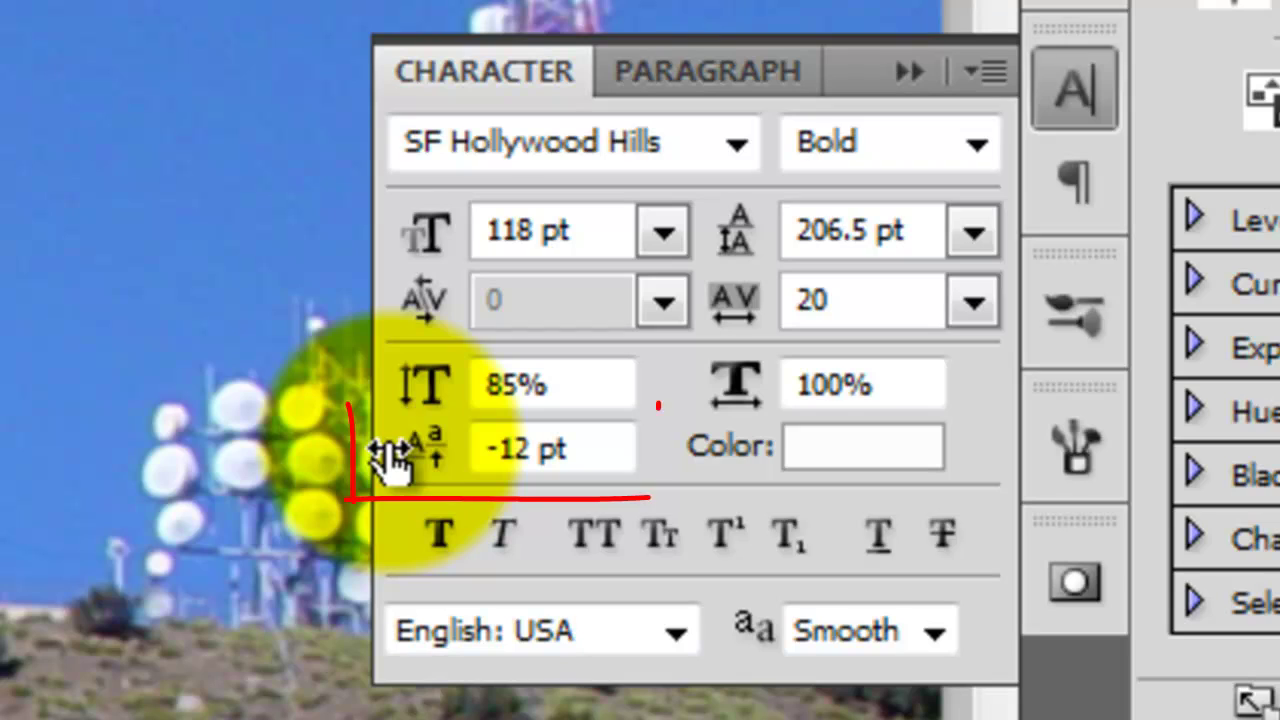
left_click_drag(390, 458, 397, 460)
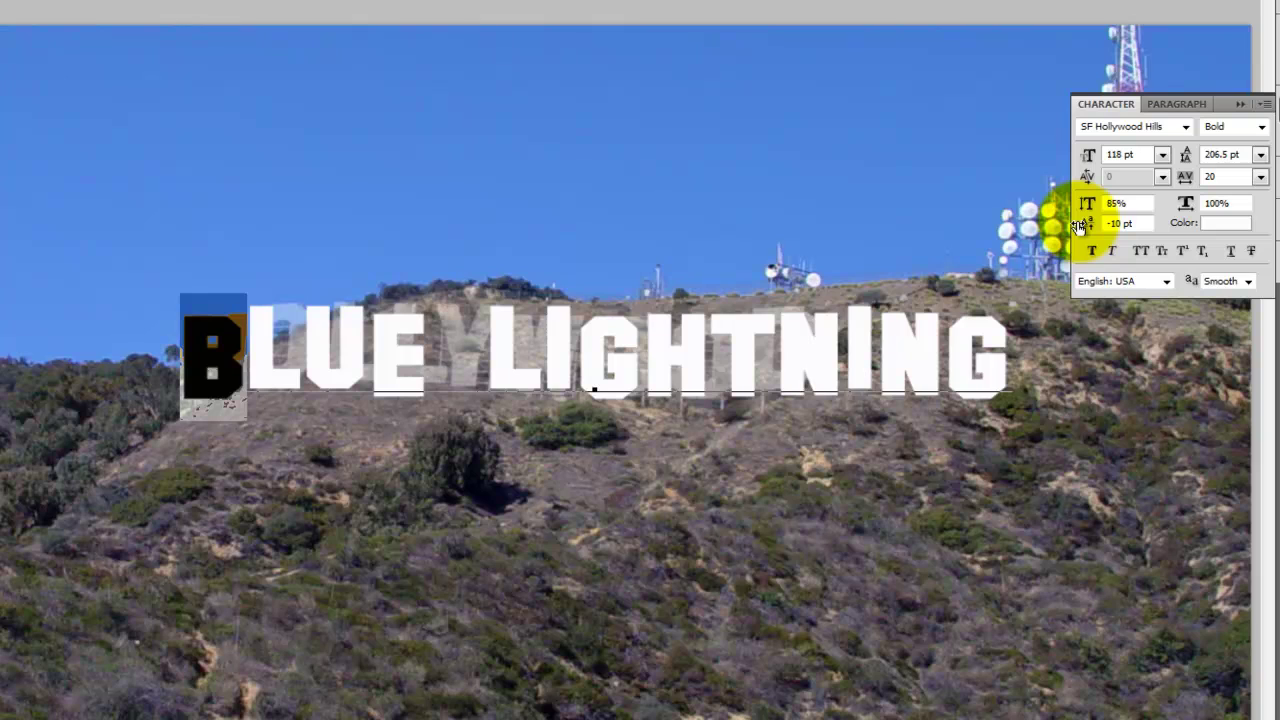
left_click_drag(372, 370, 318, 372)
left_click_drag(1072, 223, 1093, 226)
left_click(371, 363)
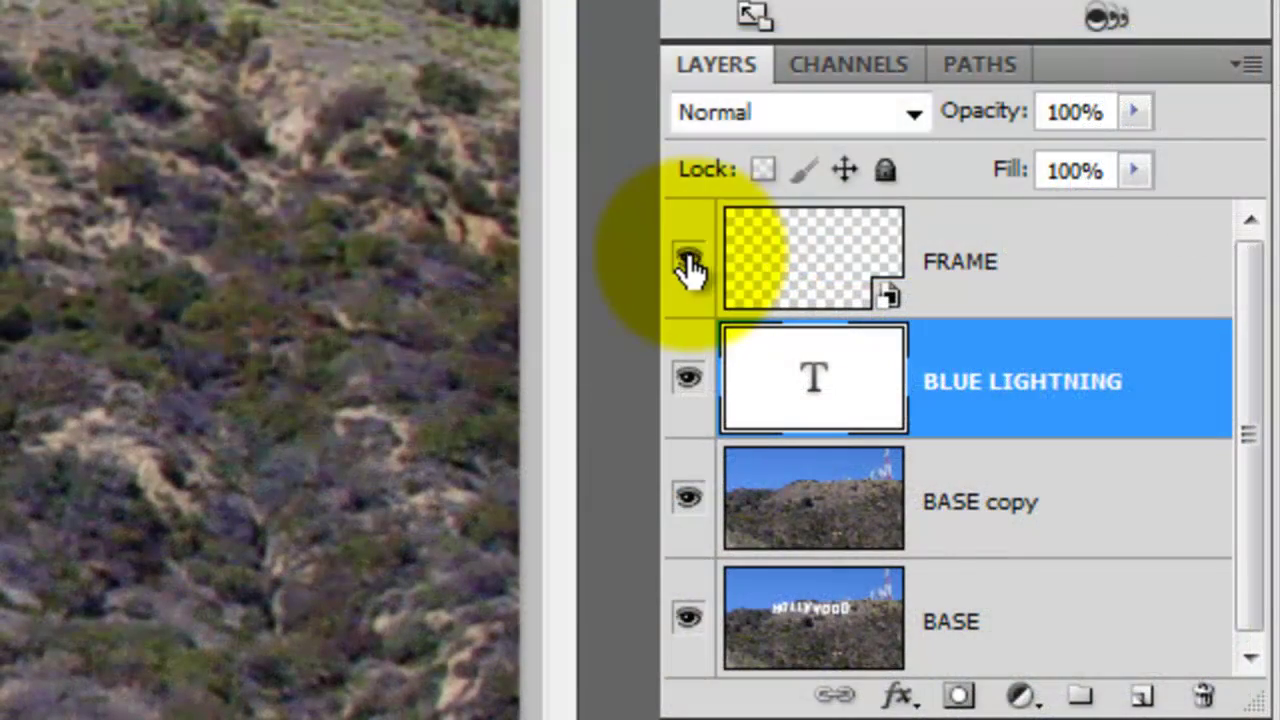
Step: Make eleven duplicates of the FRAME layer
left_click(985, 275)
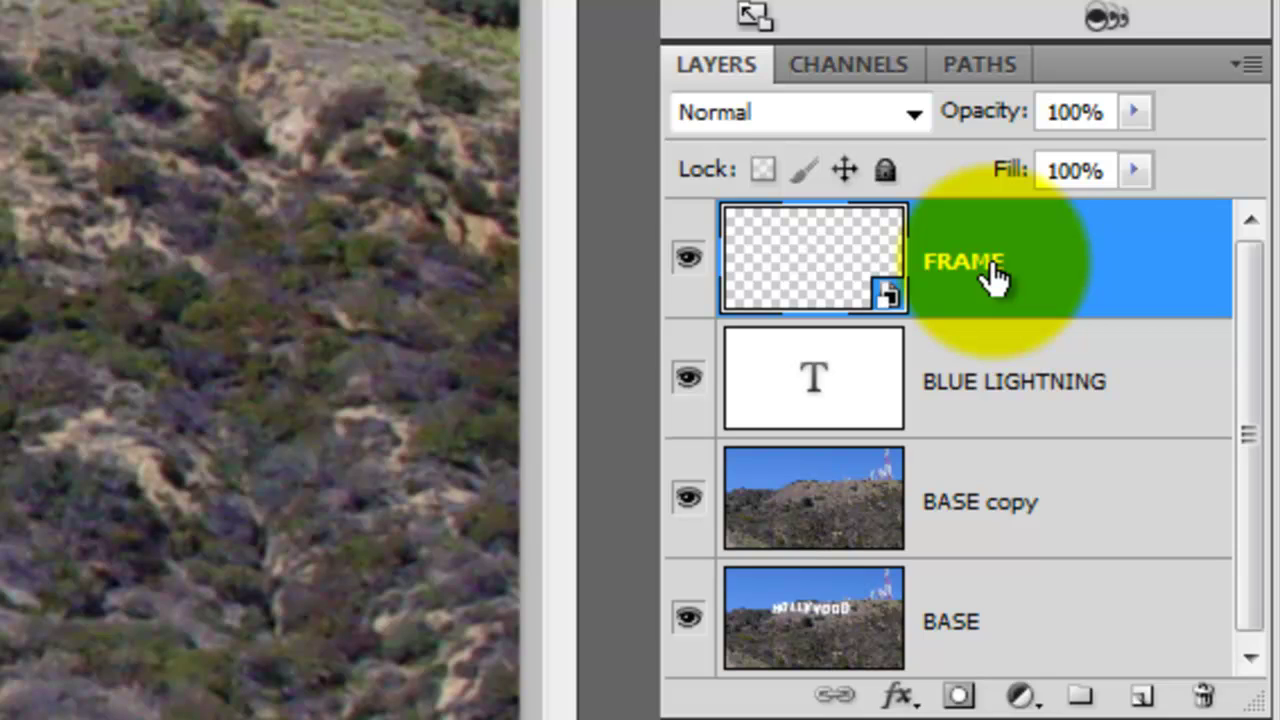
key("ctrl+j")
key("ctrl+j")
key("ctrl+j")
key("ctrl+j")
key("ctrl+j")
key("ctrl+j")
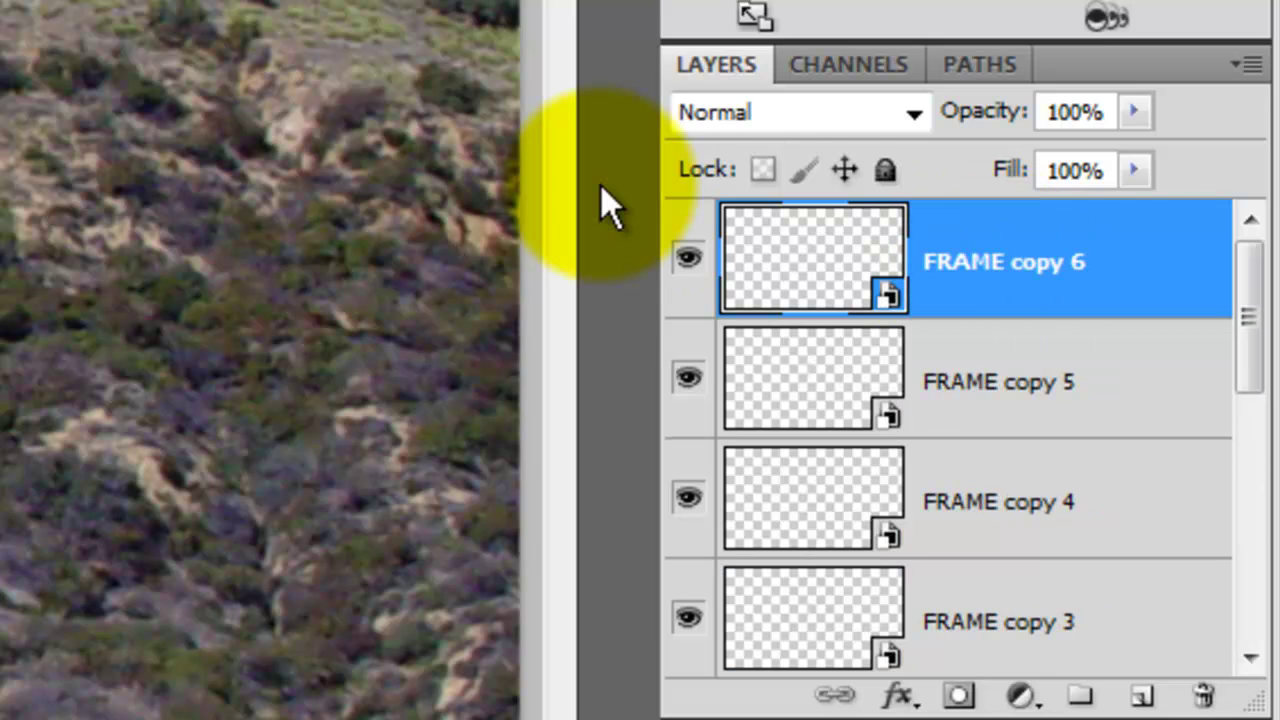
key("ctrl+j")
key("ctrl+j")
key("ctrl+j")
key("ctrl+j")
key("ctrl+j")
left_click_drag(1242, 292, 1249, 538)
Step: Gather all twelve frame layers into a group named FRAME and expand it
left_click(1026, 458, "shift")
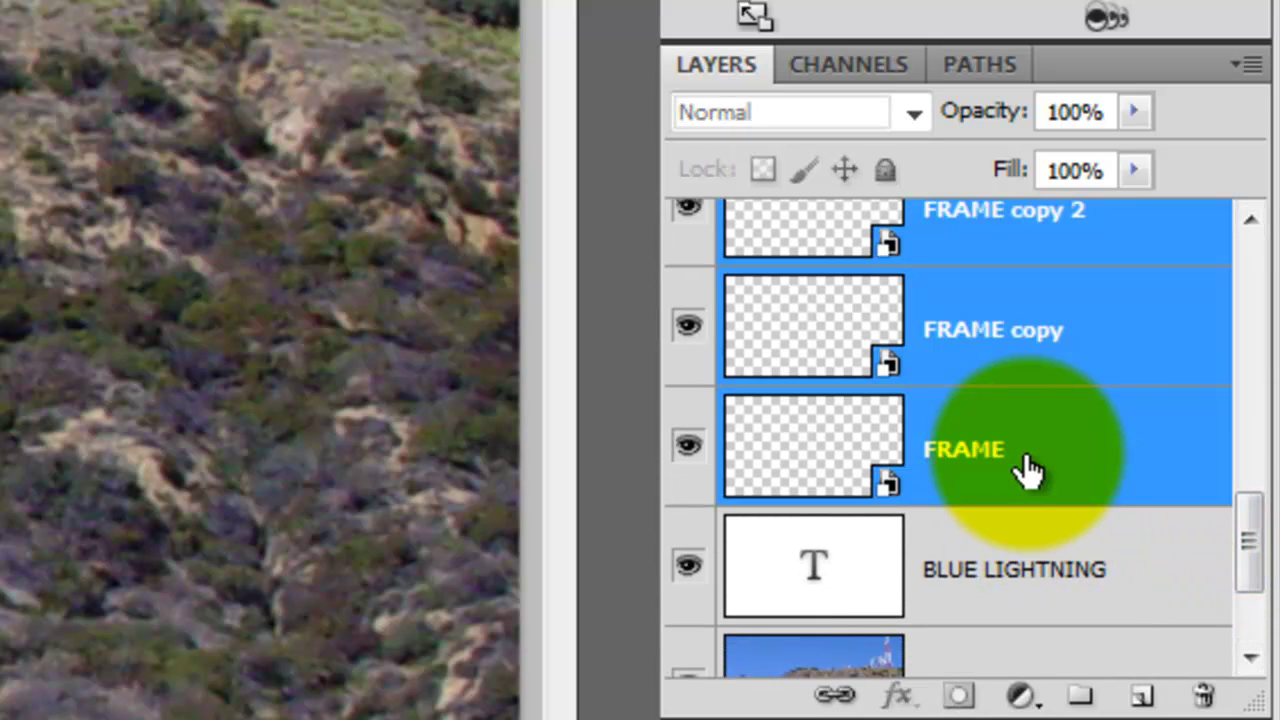
left_click_drag(1026, 458, 1086, 697)
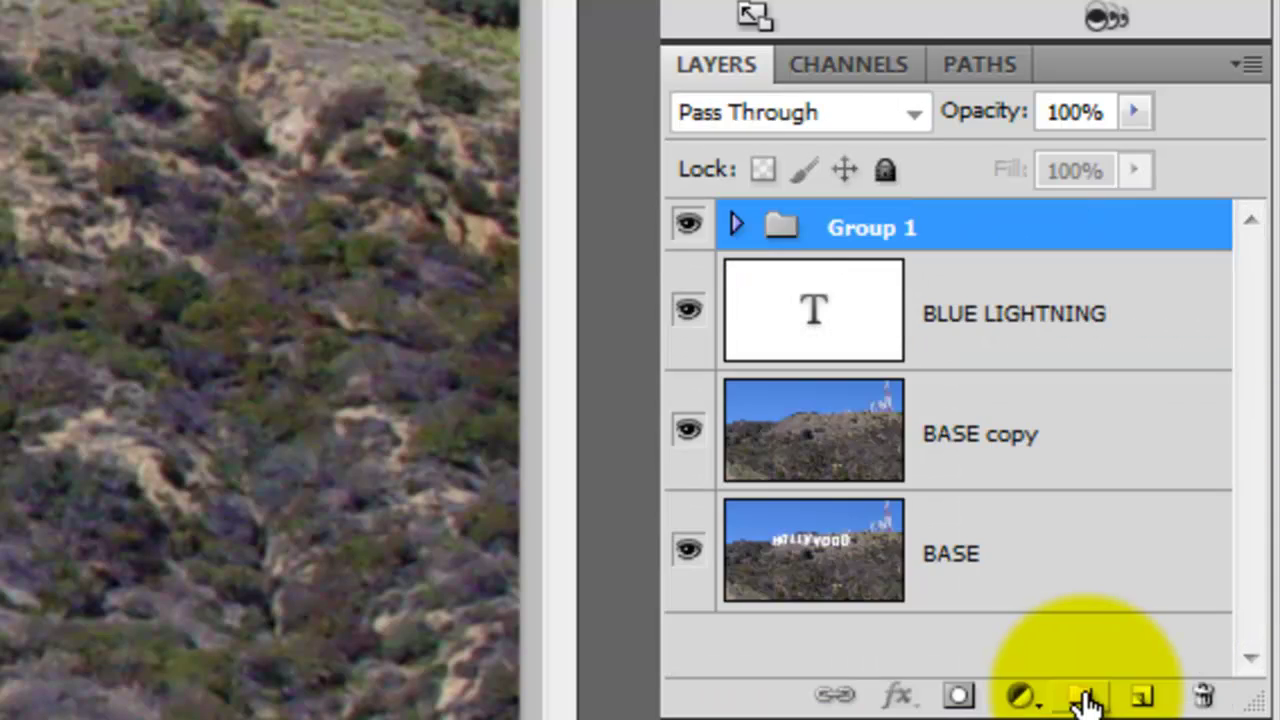
double_click(897, 230)
type("FRA")
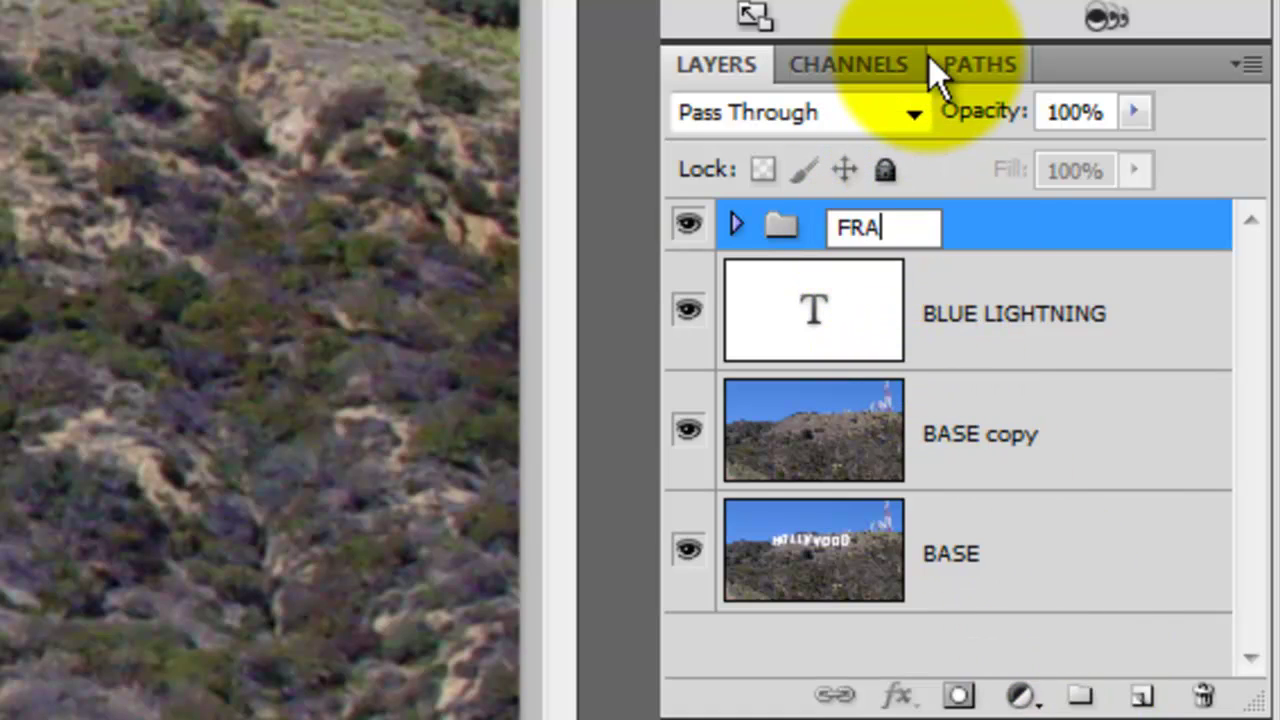
type("ME")
key("Return")
left_click(737, 228)
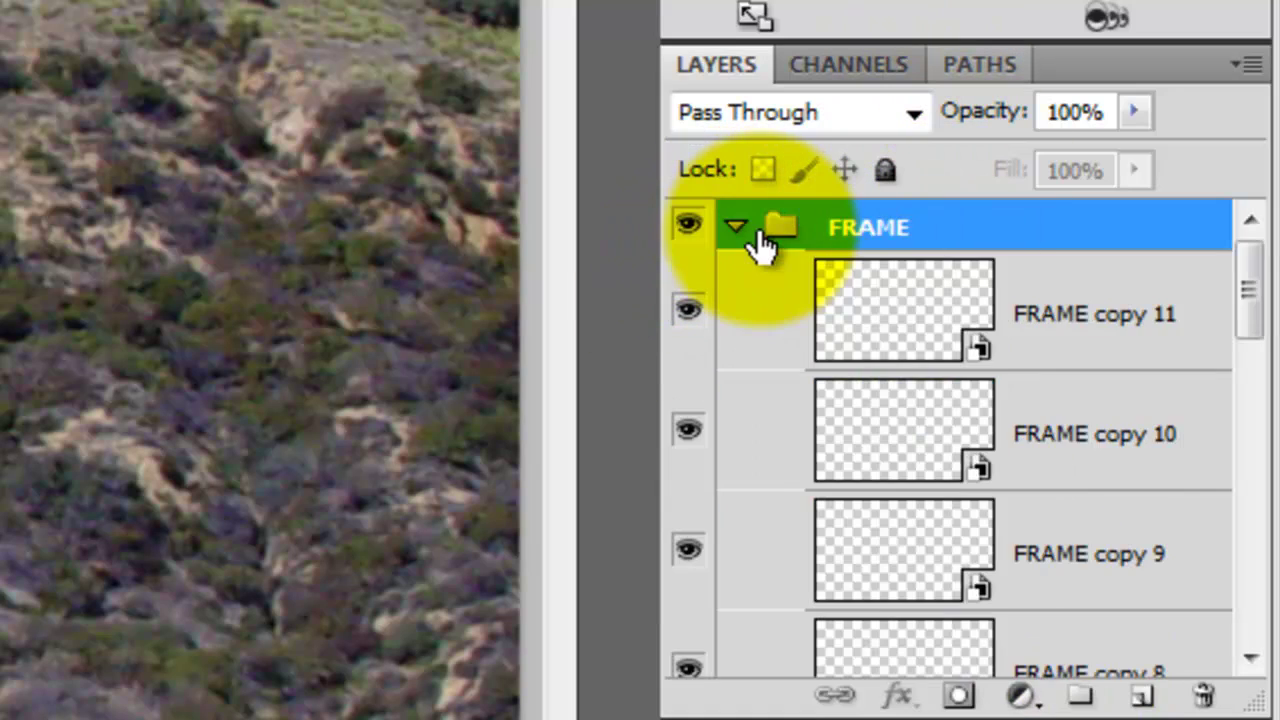
left_click_drag(1263, 314, 1262, 522)
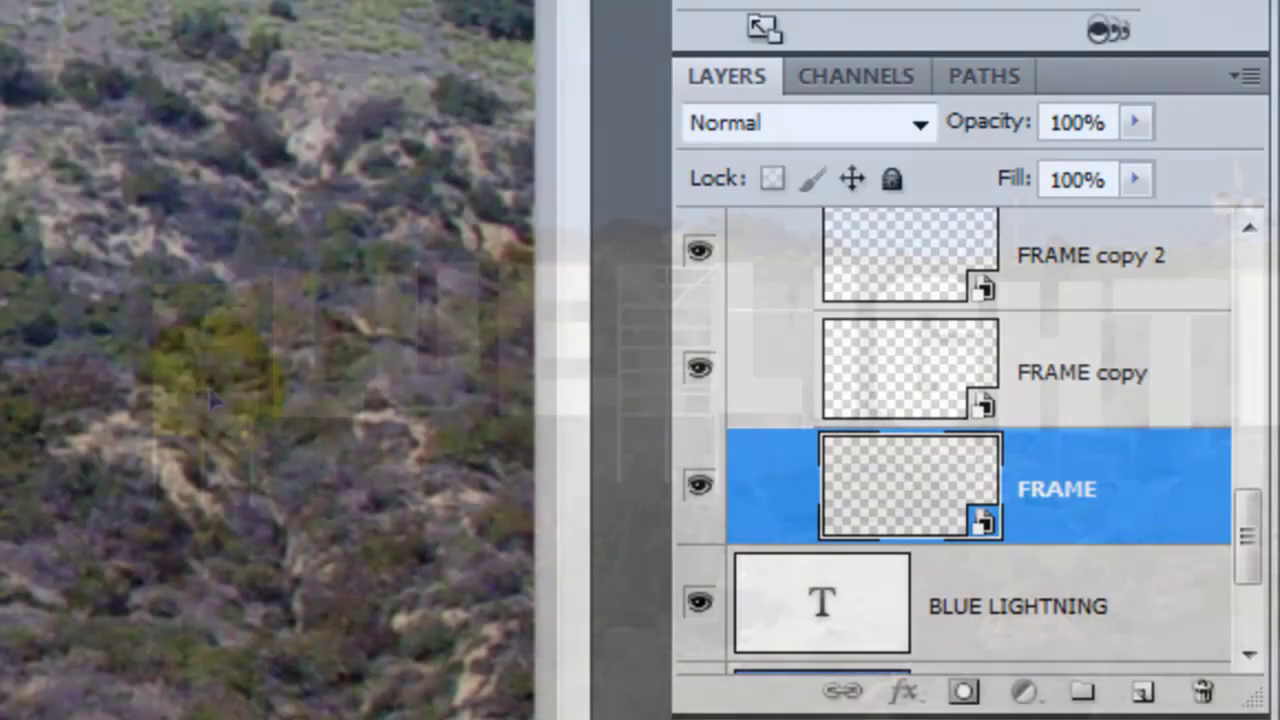
Step: Rename two frame copy layers to B and L
double_click(1065, 488)
type("B")
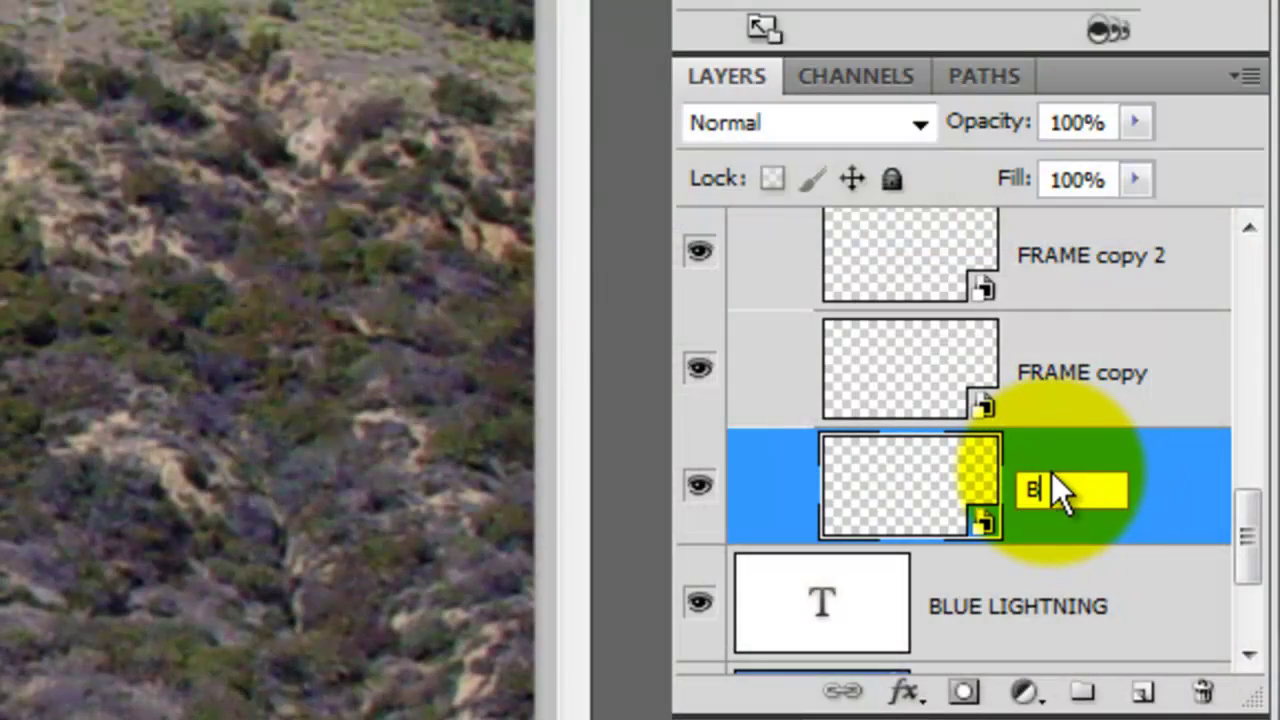
left_click(1055, 379)
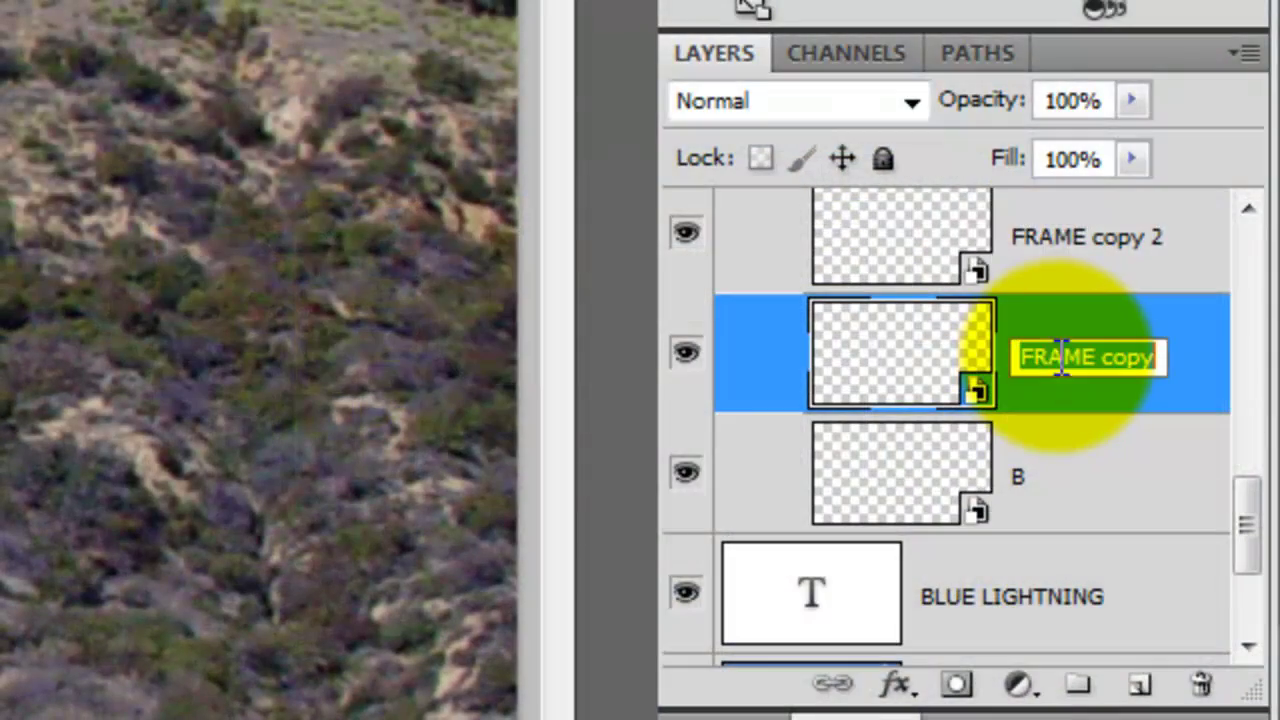
type("L")
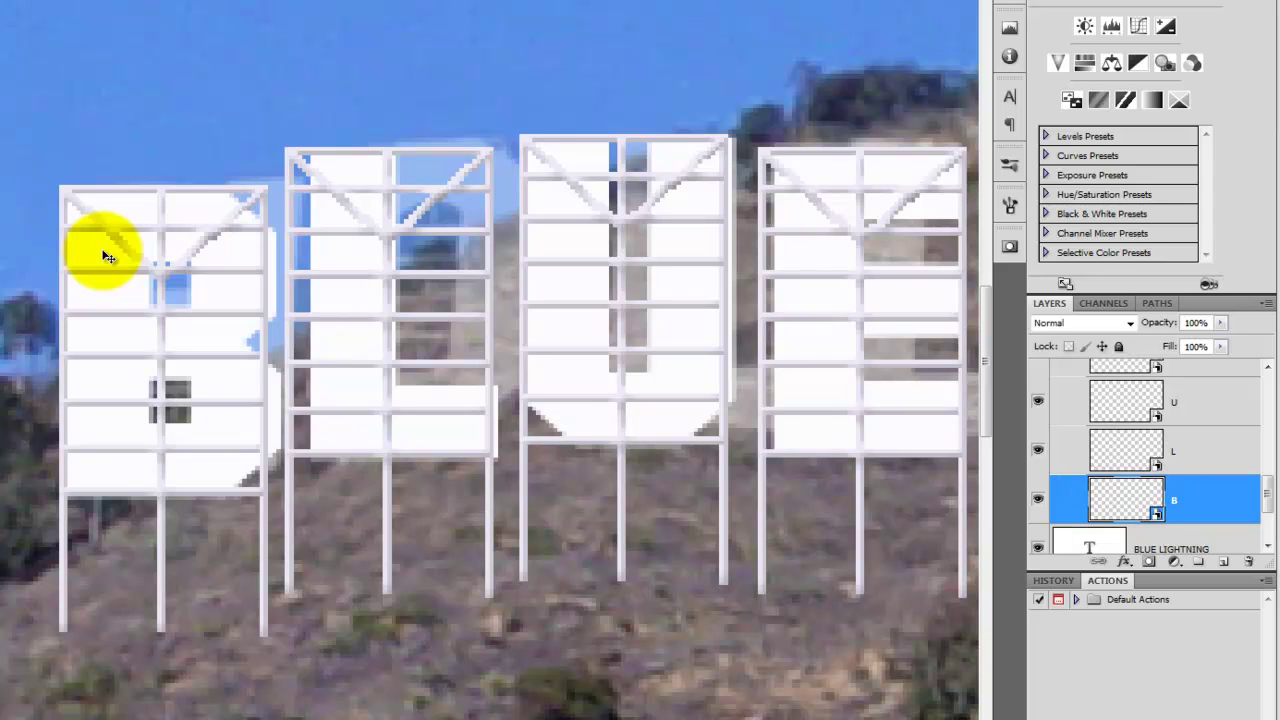
Step: Resize the B frame to fit behind the letter B
key("ctrl+t")
left_click_drag(206, 386, 286, 414)
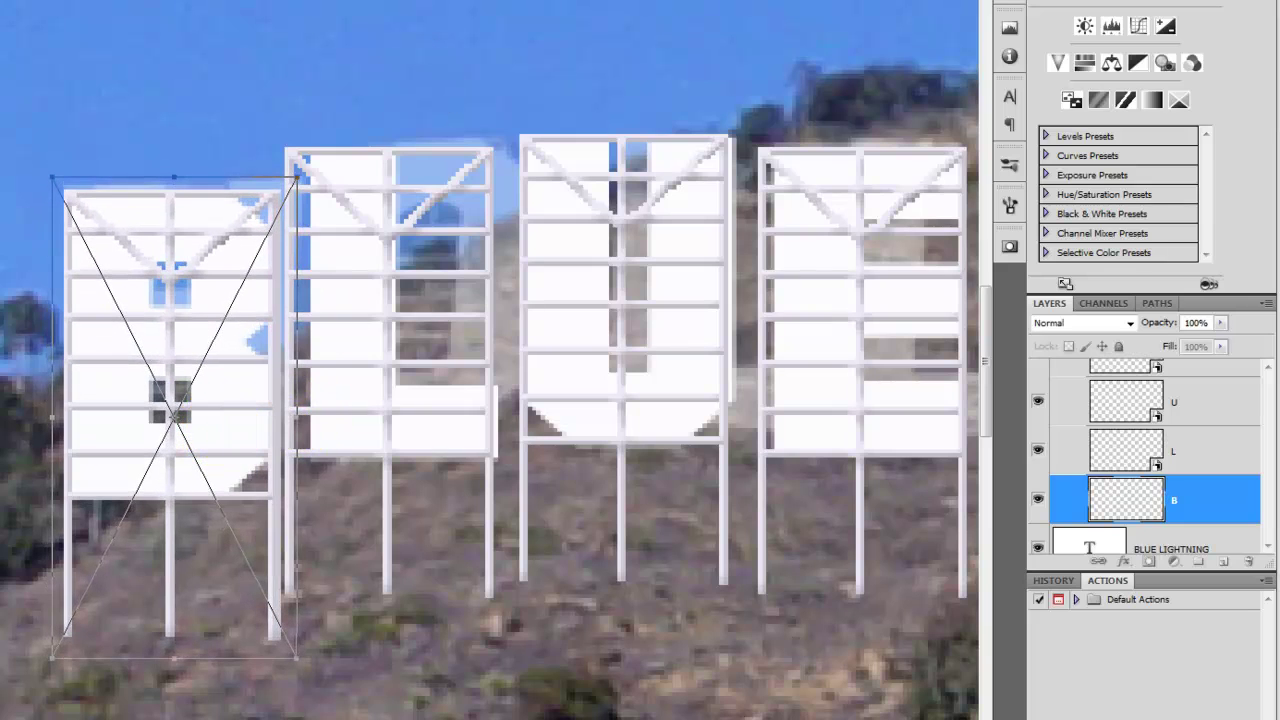
key("Return")
Step: Move the L frame behind the letter L and begin fitting the U frame
left_click(1206, 451)
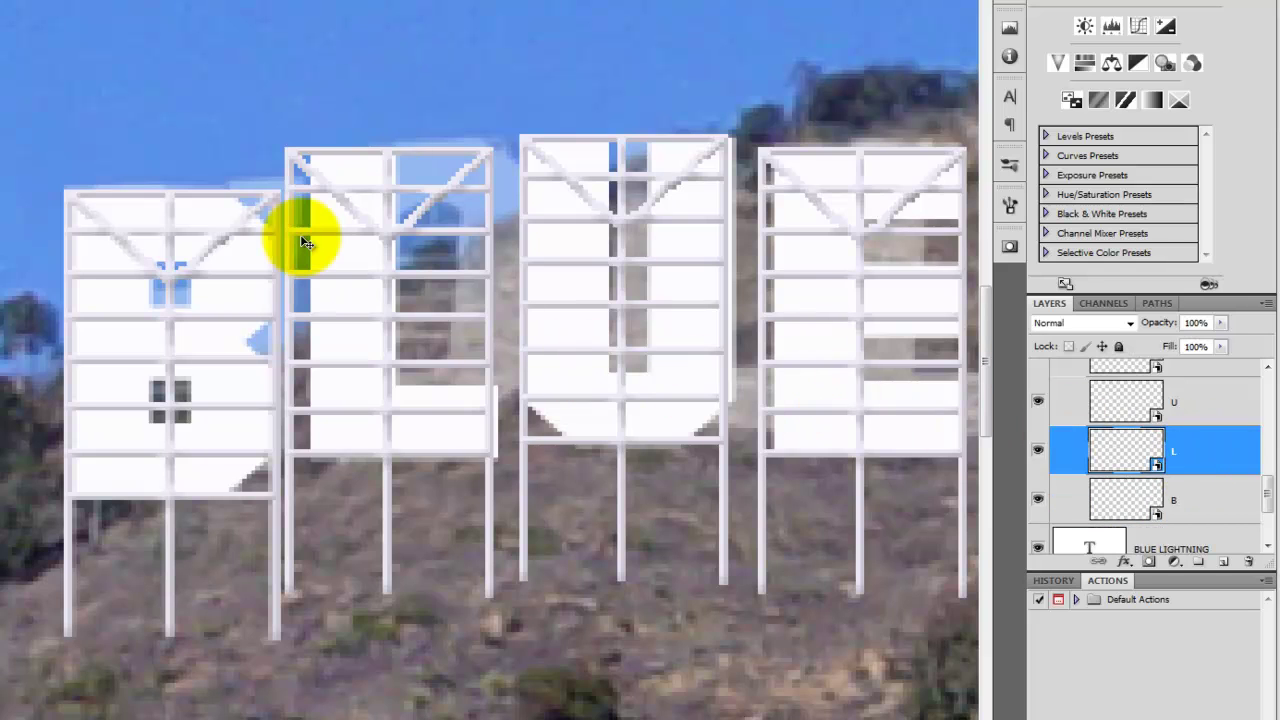
key("ctrl+t")
left_click_drag(486, 266, 461, 378)
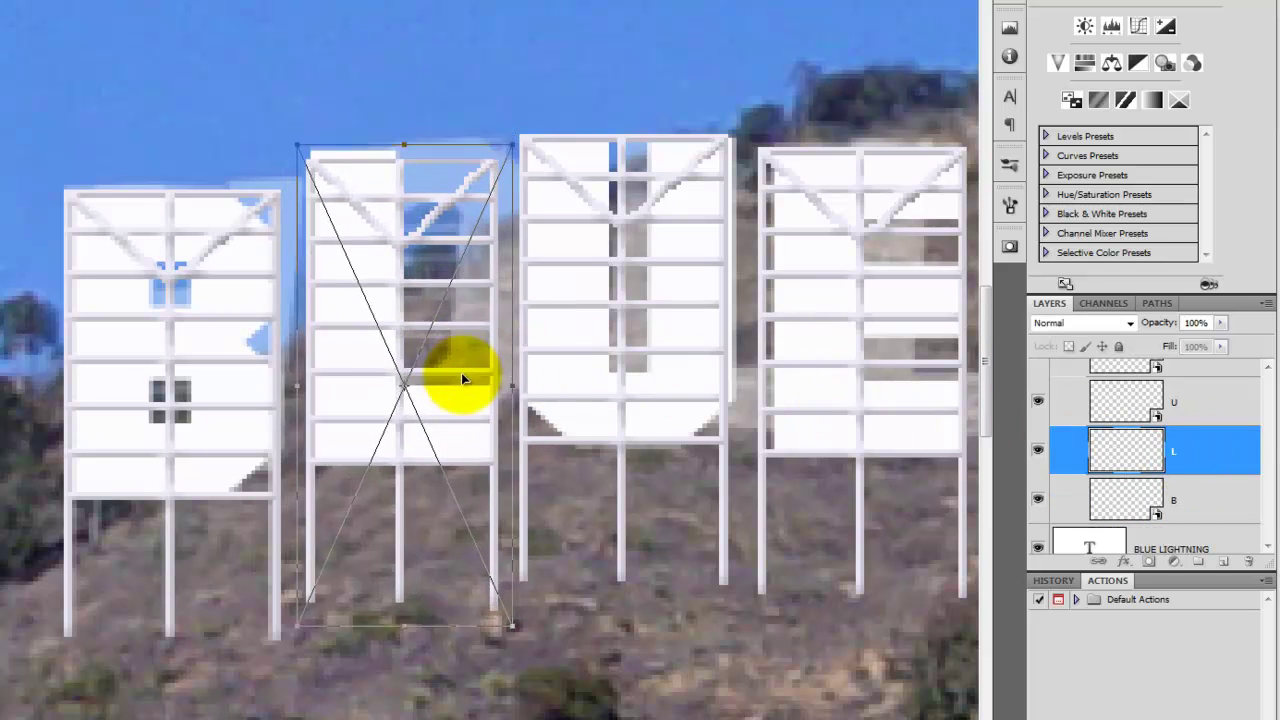
key("Return")
left_click(1188, 401)
key("ctrl+t")
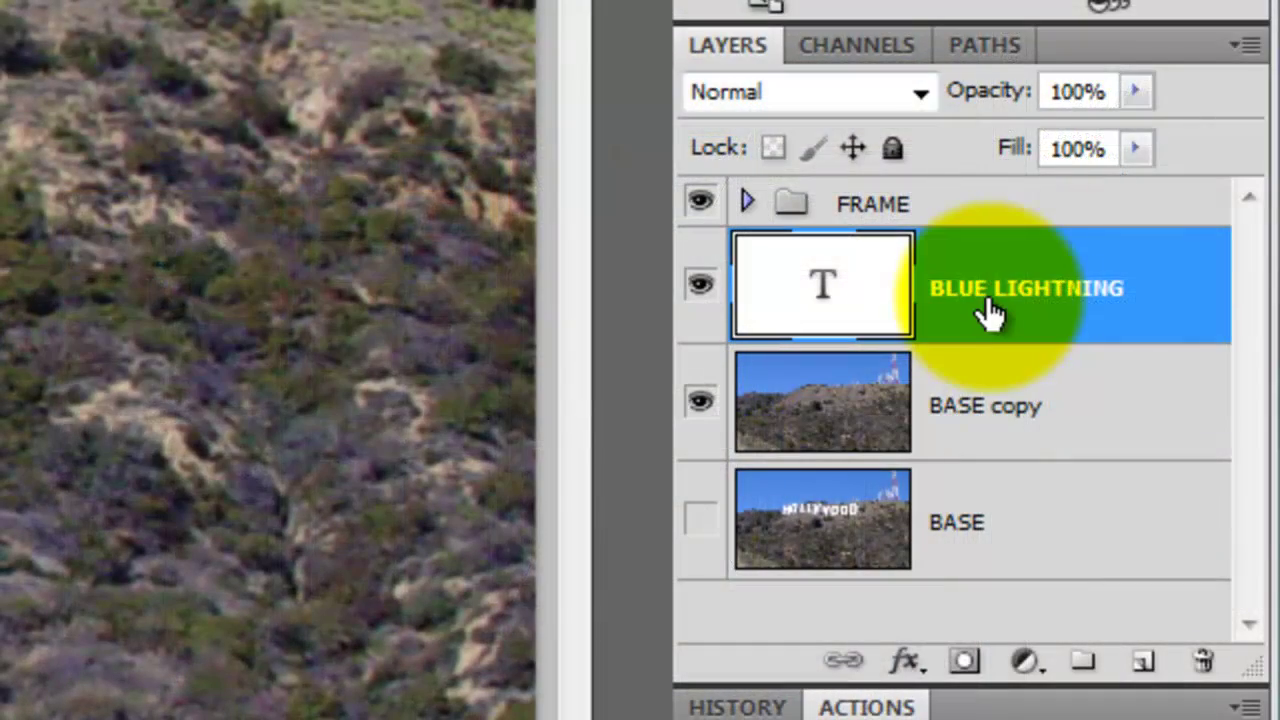
Step: Rasterize the BLUE LIGHTNING type layer and select it together with the FRAME group
right_click(983, 296)
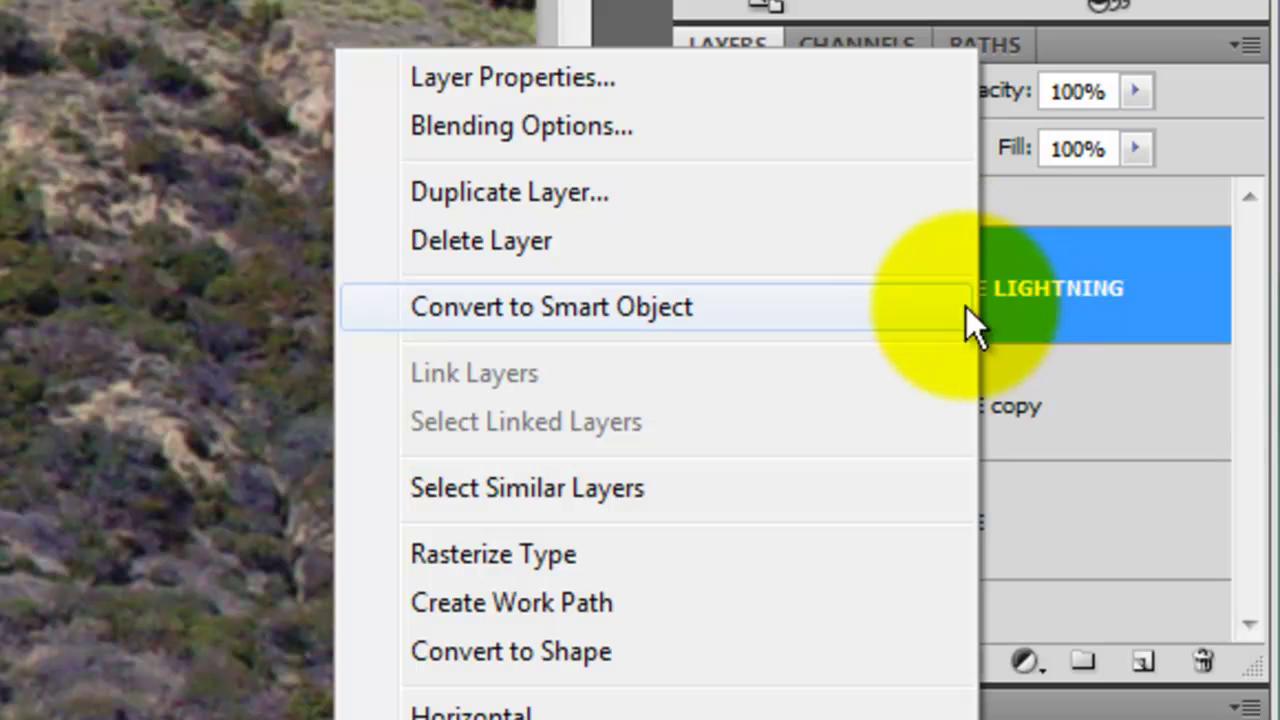
left_click(558, 553)
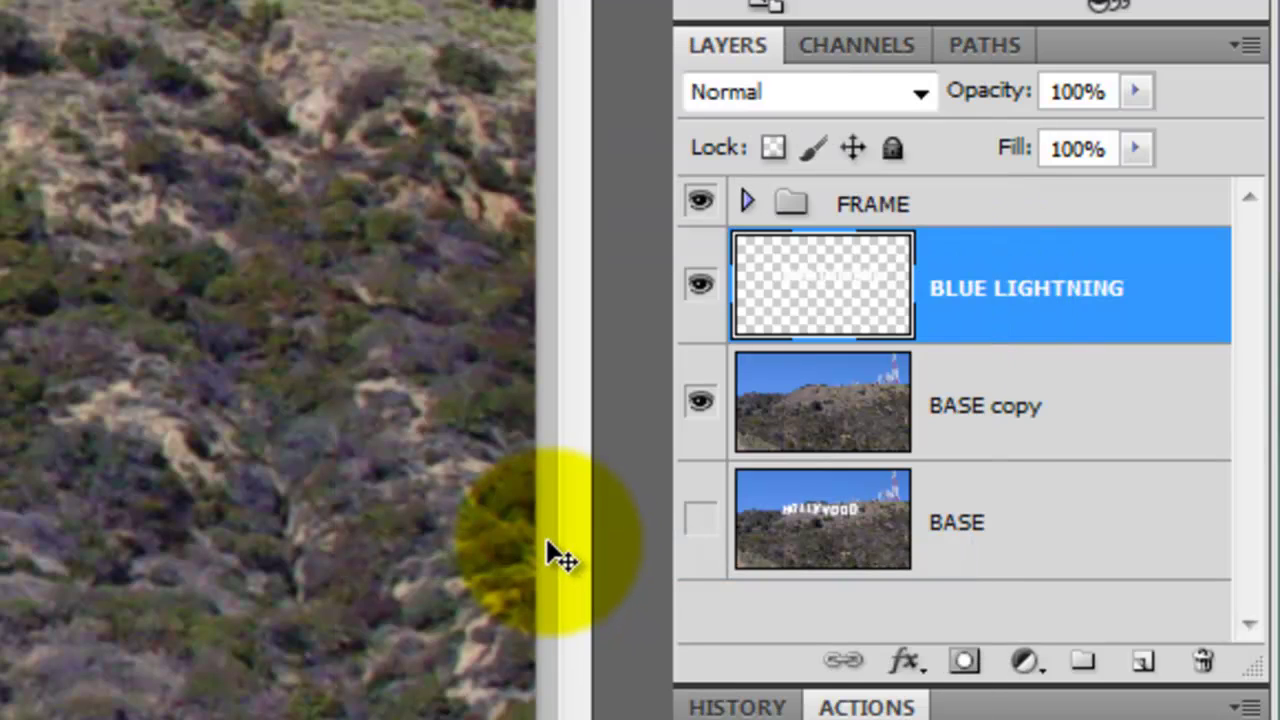
left_click(885, 208, "shift")
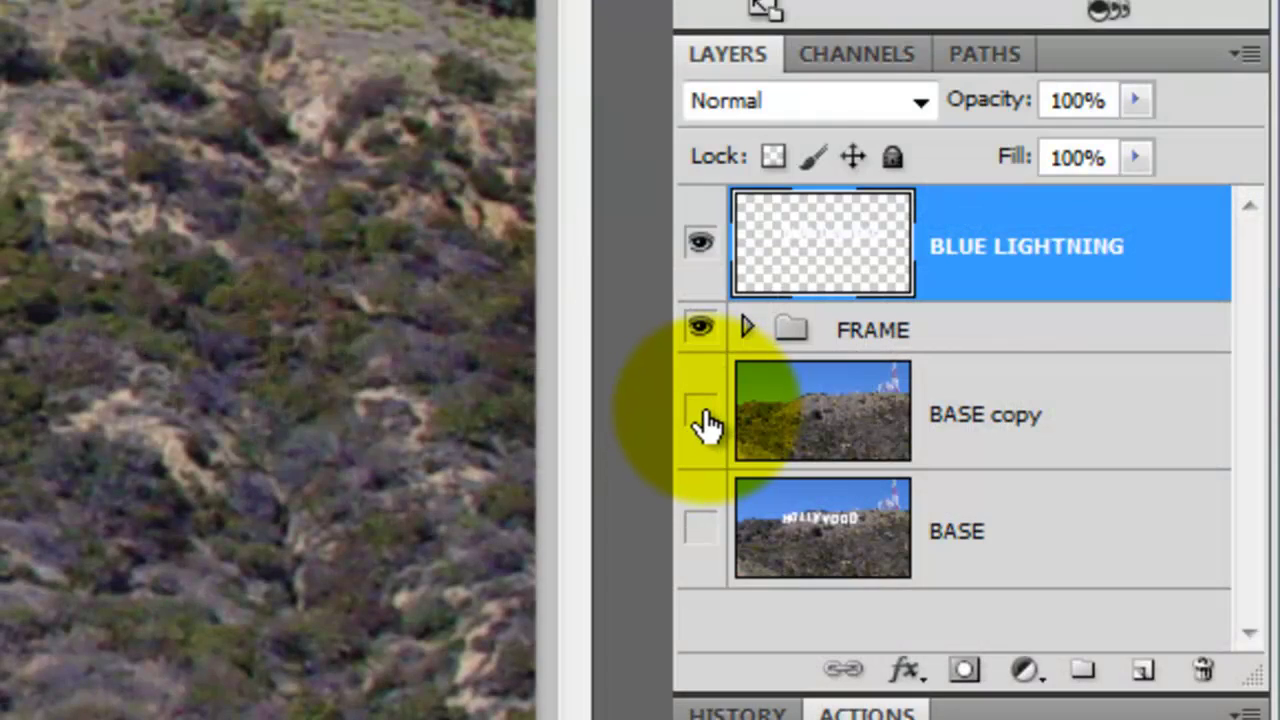
Step: Fill the lettering selection with black on a new layer, delete the spare Layer 1, and name the layer SHADOW
left_click(1142, 672)
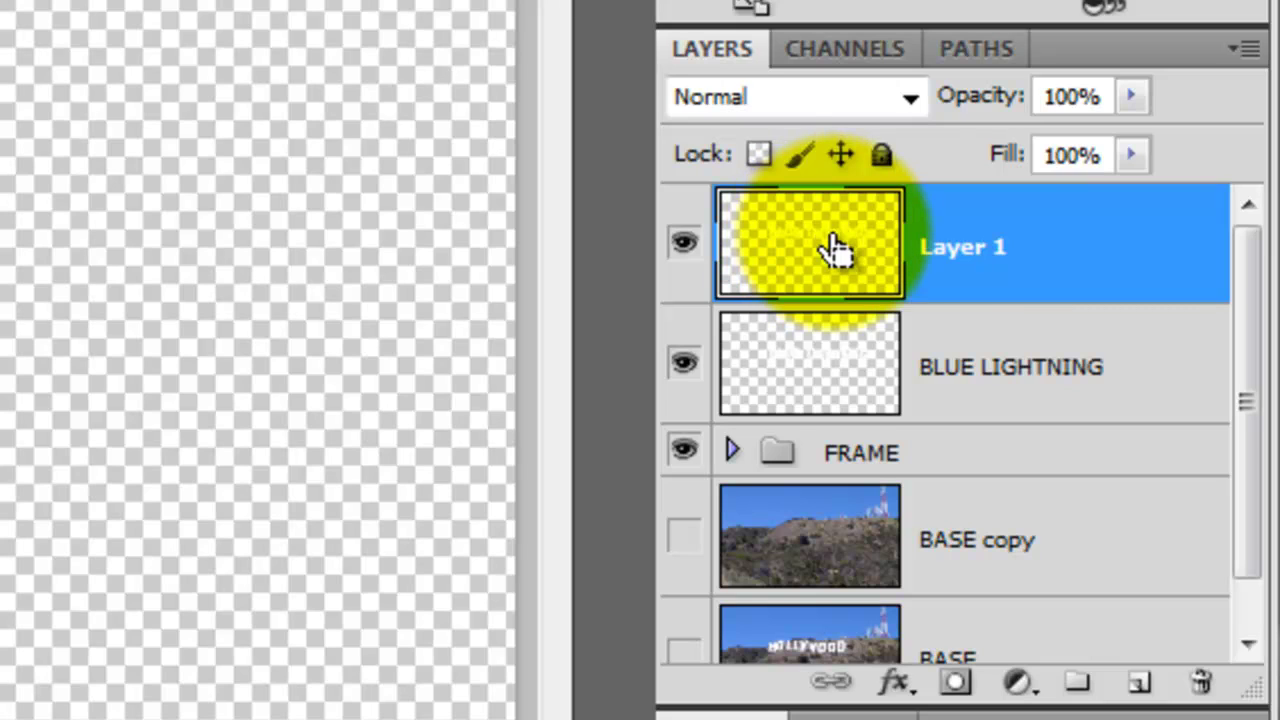
left_click(1140, 683)
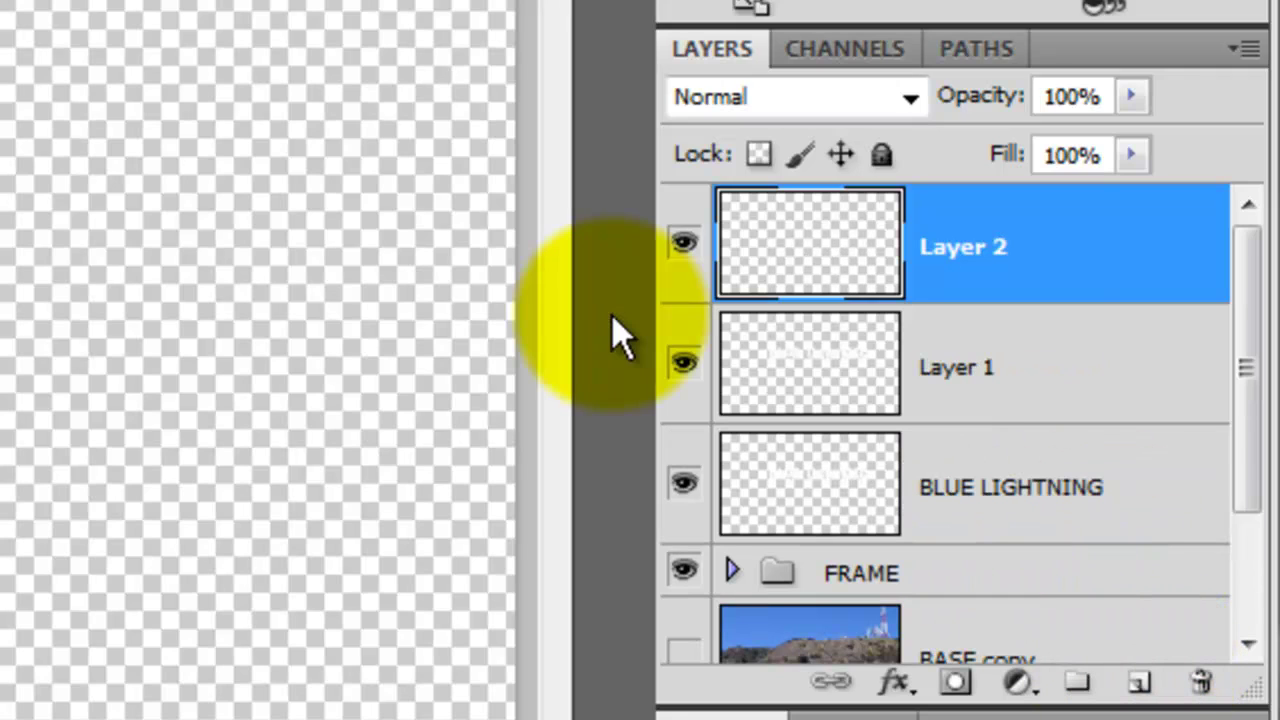
key("alt+Delete")
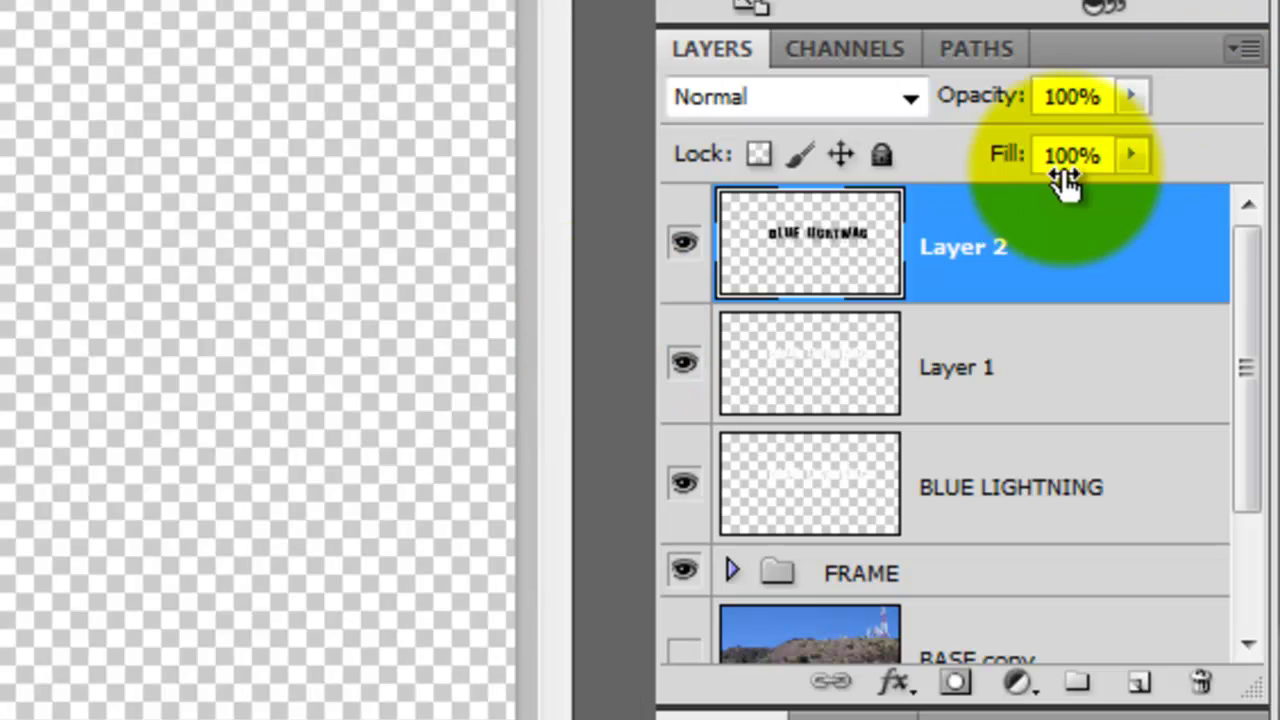
left_click_drag(991, 377, 1194, 591)
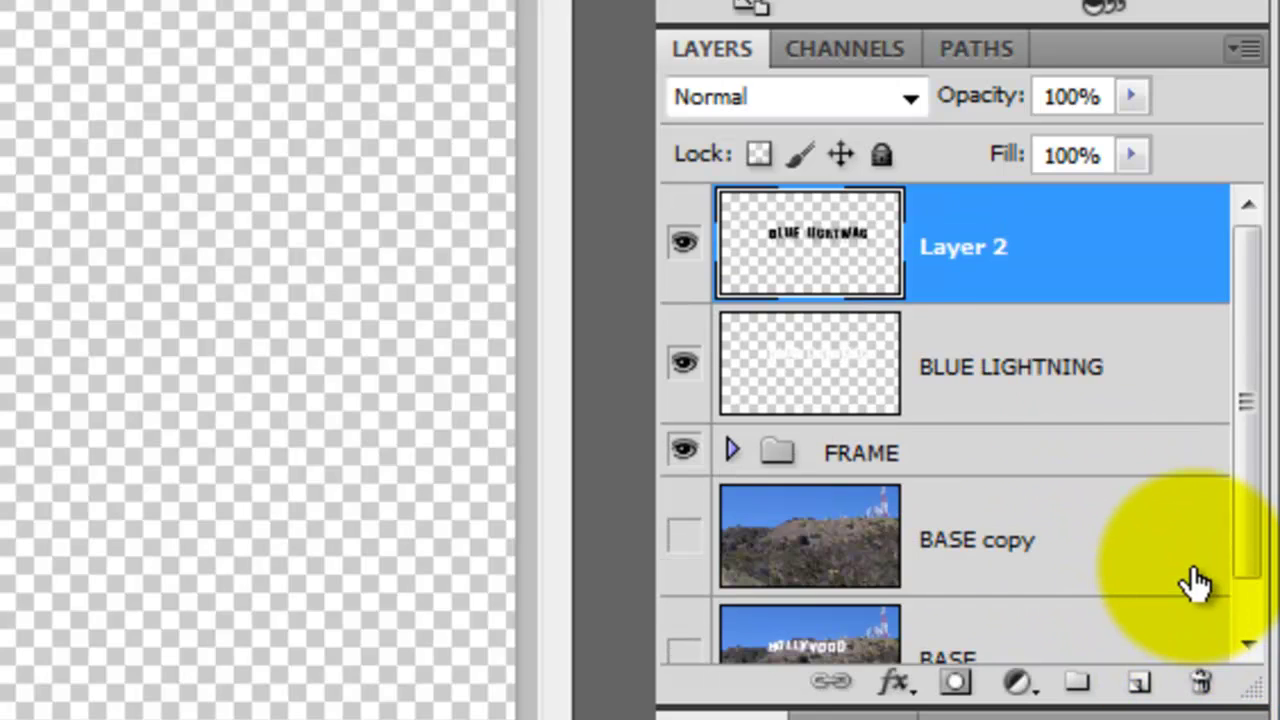
double_click(1043, 286)
type("S")
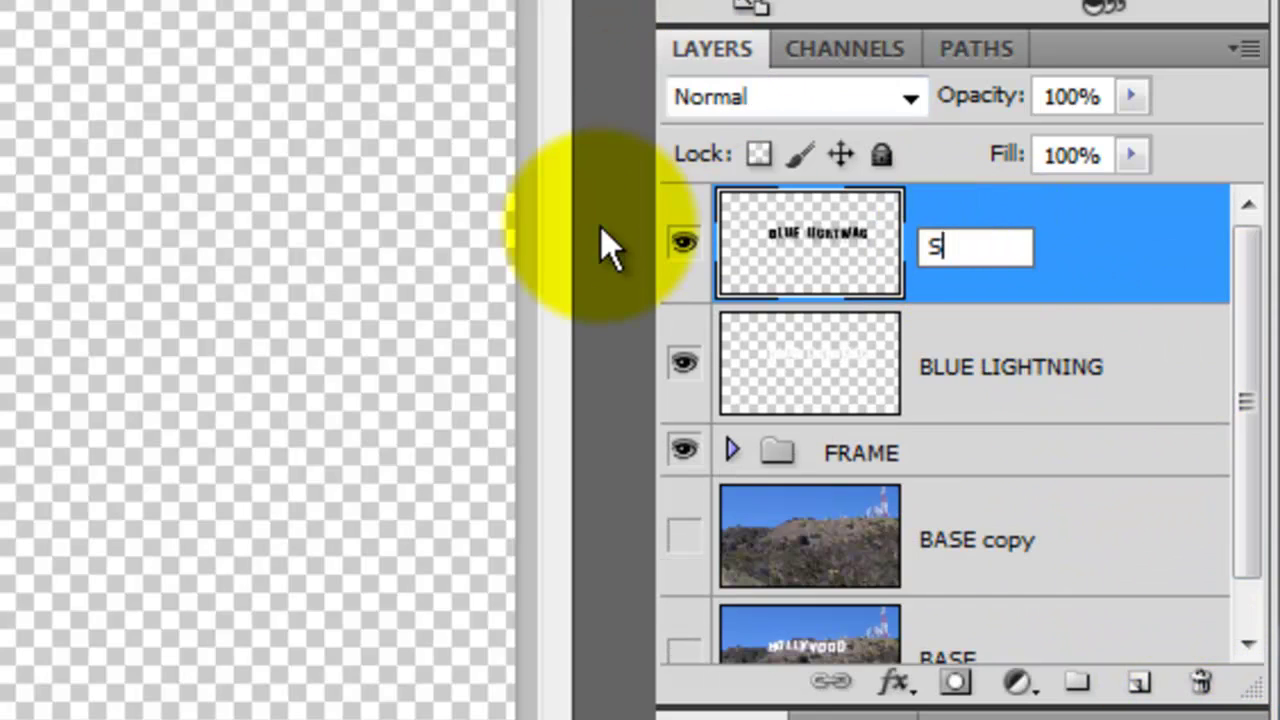
type("HADOW")
key("Return")
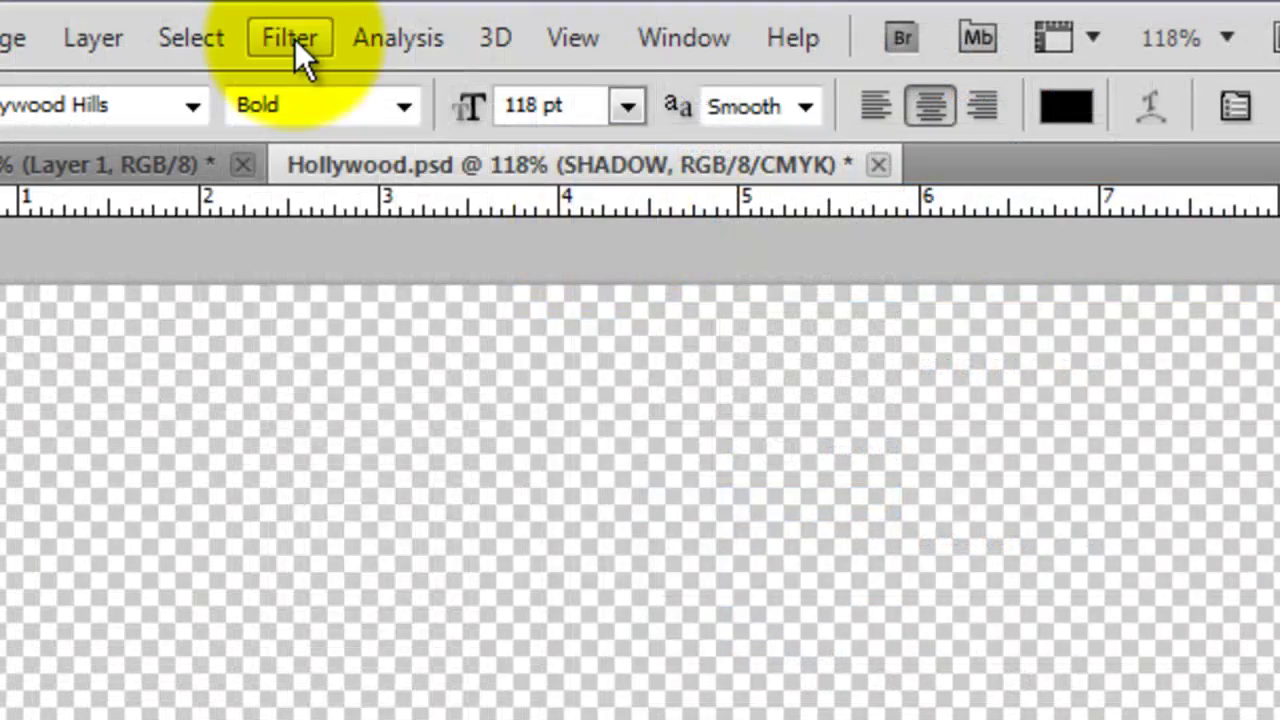
Step: Apply a 2-pixel Gaussian Blur to SHADOW and move it below the FRAME group
left_click(291, 38)
mouse_move(304, 476)
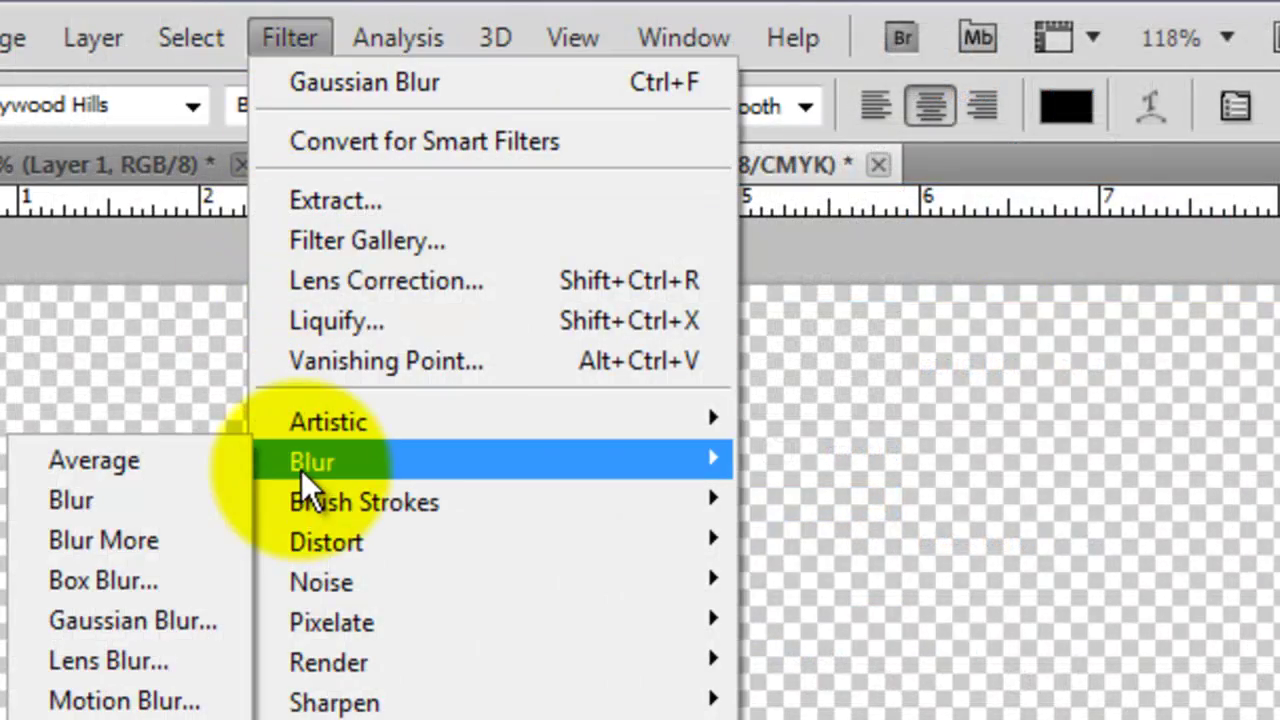
left_click(133, 622)
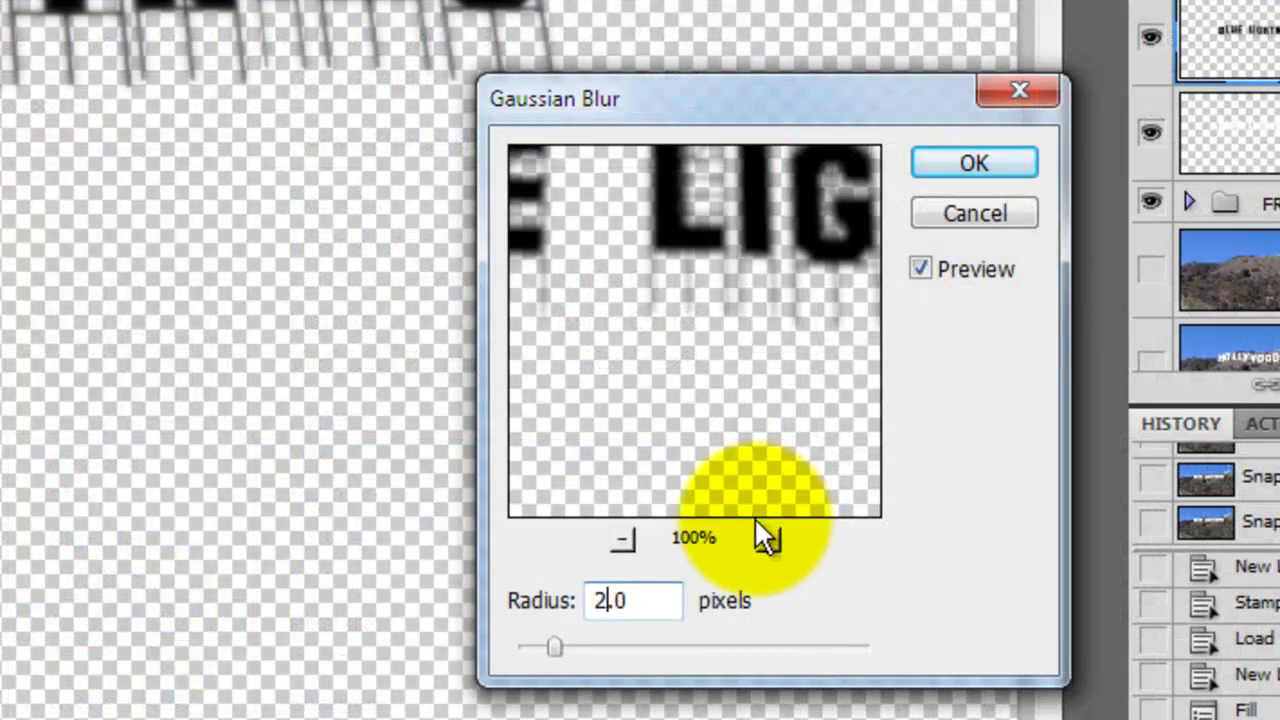
left_click(965, 162)
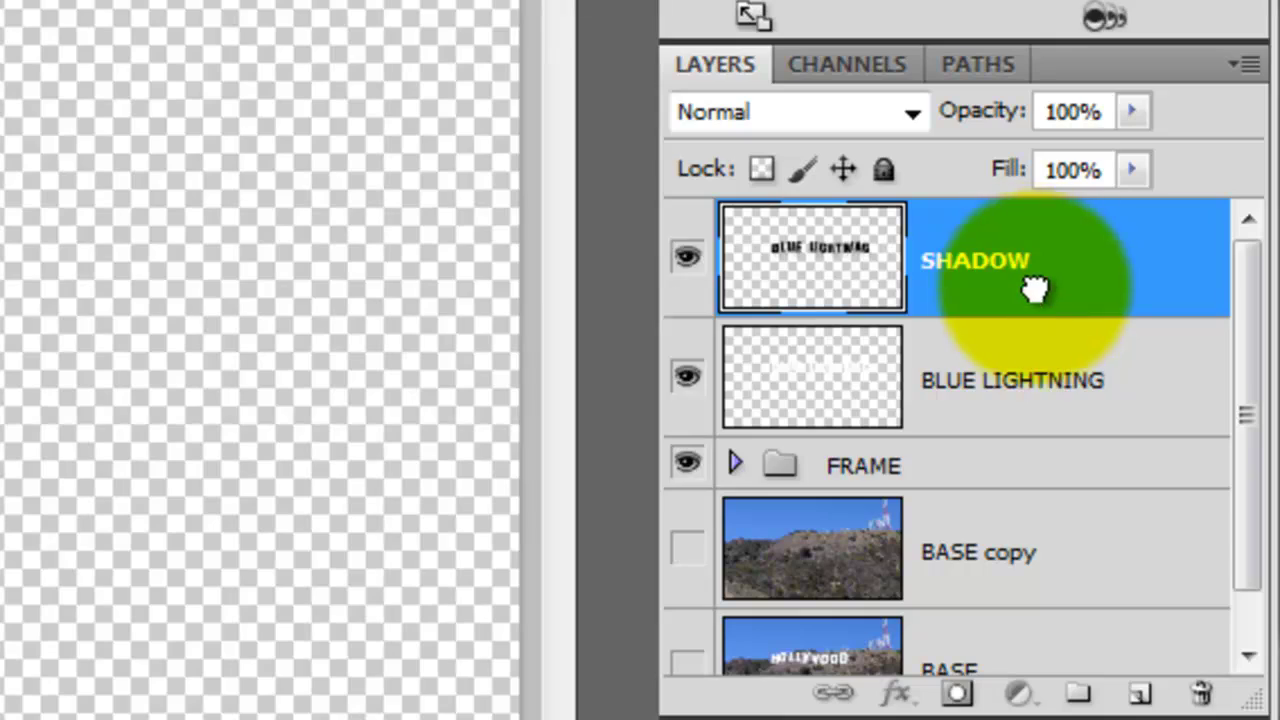
left_click_drag(1034, 286, 1037, 505)
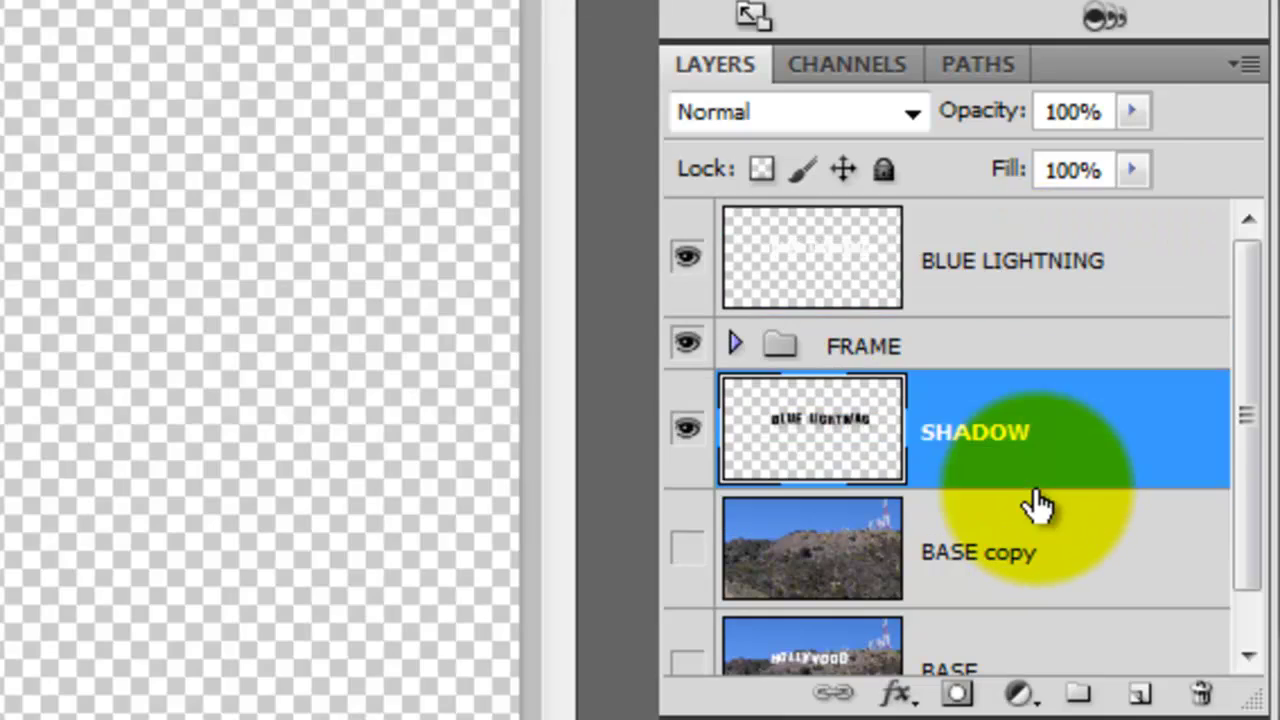
Step: Make BASE copy visible again and skew the SHADOW lettering across the hillside
left_click(688, 550)
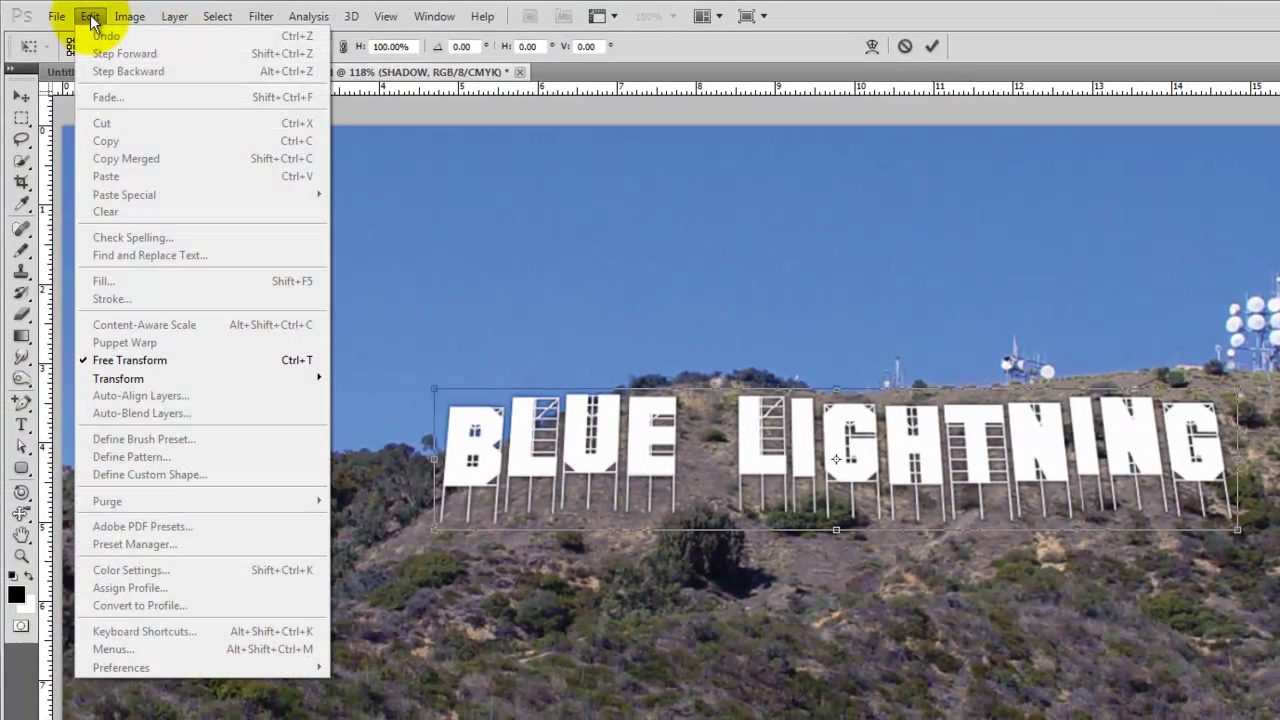
mouse_move(130, 378)
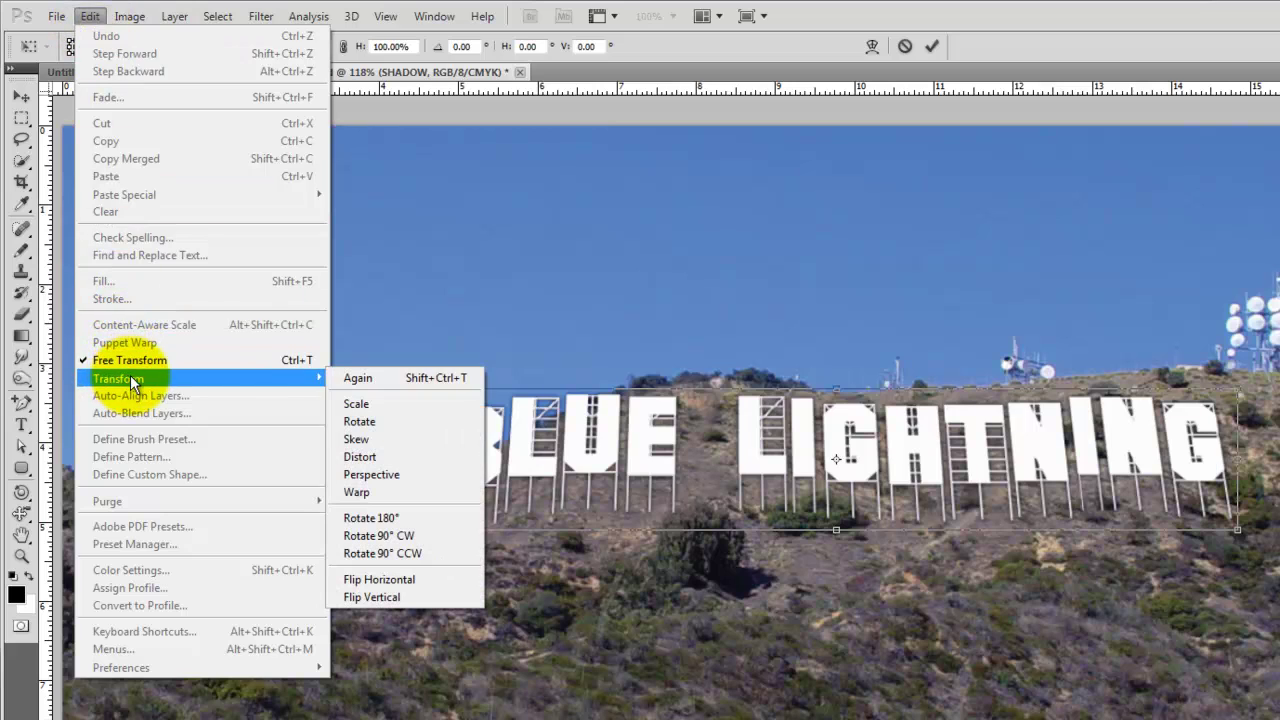
left_click(358, 439)
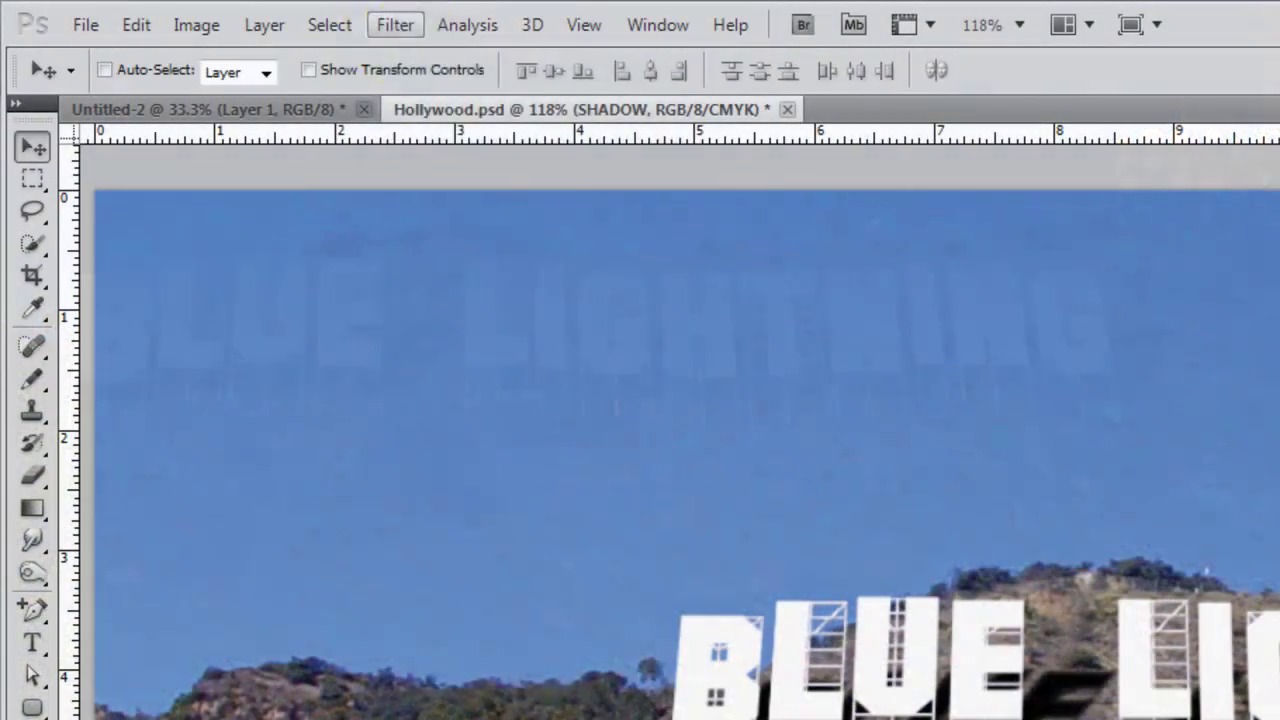
Step: Ripple the shadow with a ZigZag distortion: Amount 64, Ridges 5, Out From Center
left_click(395, 24)
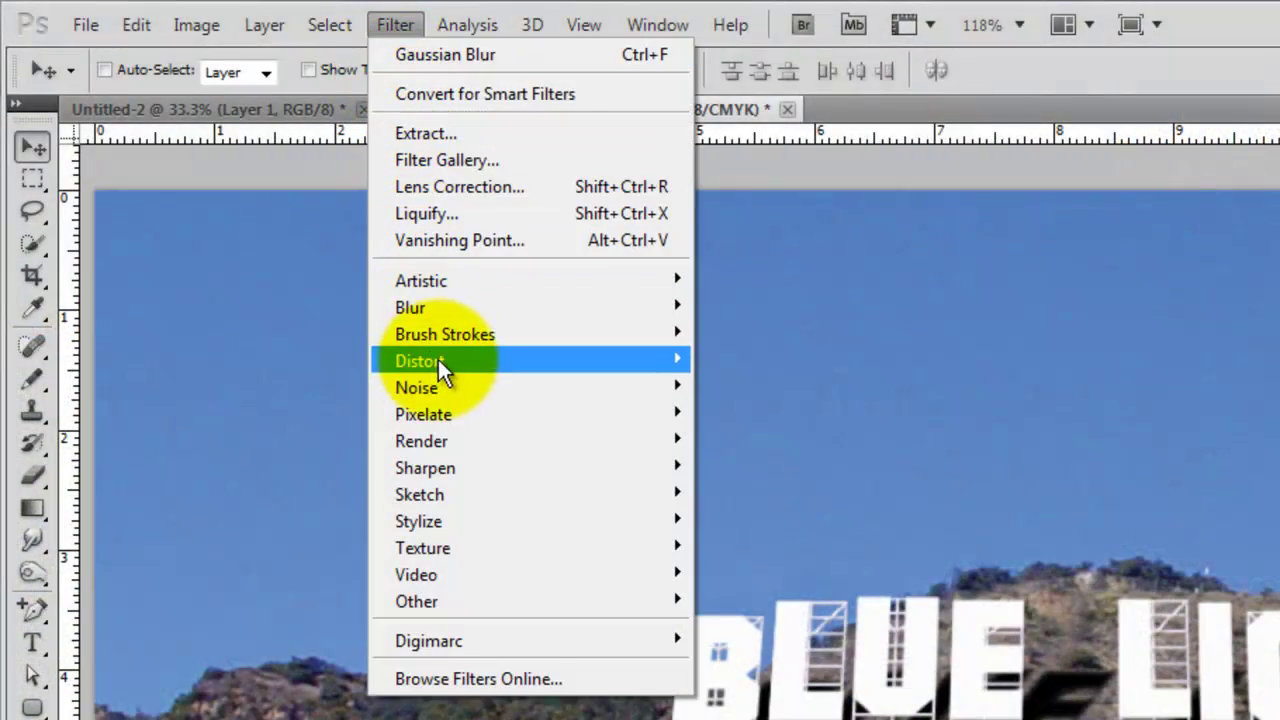
mouse_move(438, 359)
left_click(268, 656)
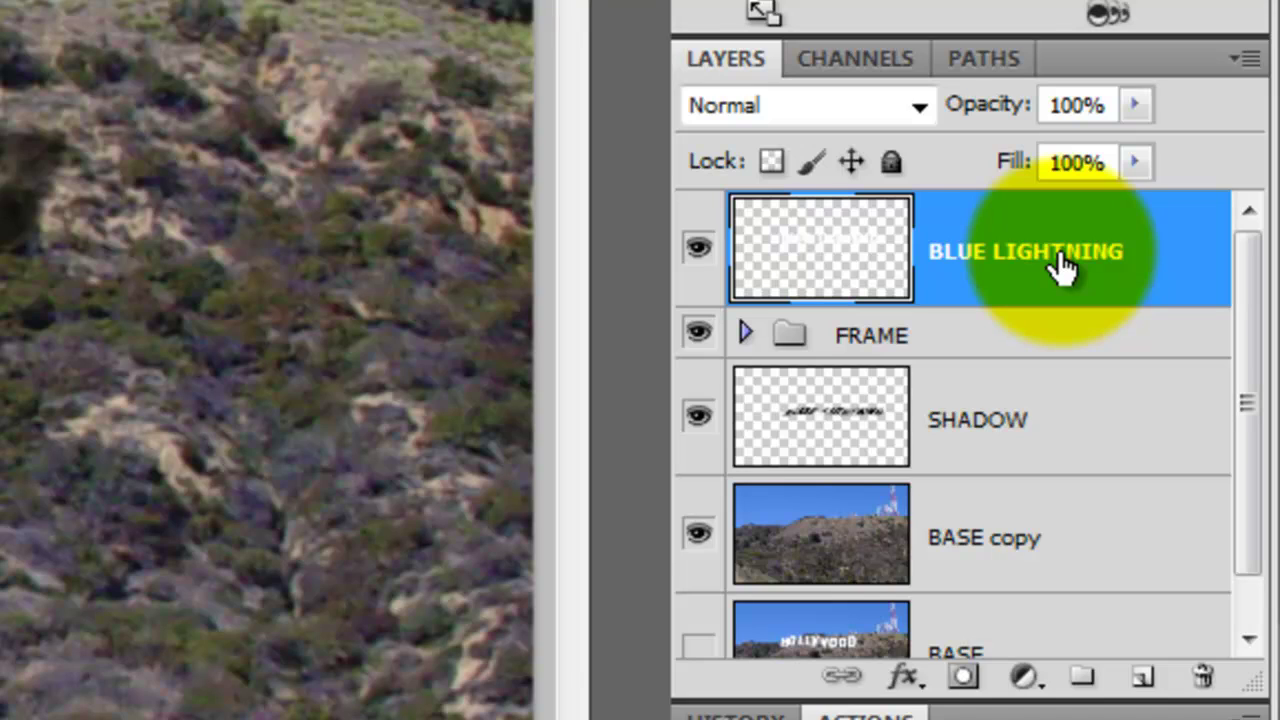
Step: Stamp visible layers into Layer 1, put BASE copy above BLUE LIGHTNING, and mask Layer 1
key("ctrl+shift+alt+e")
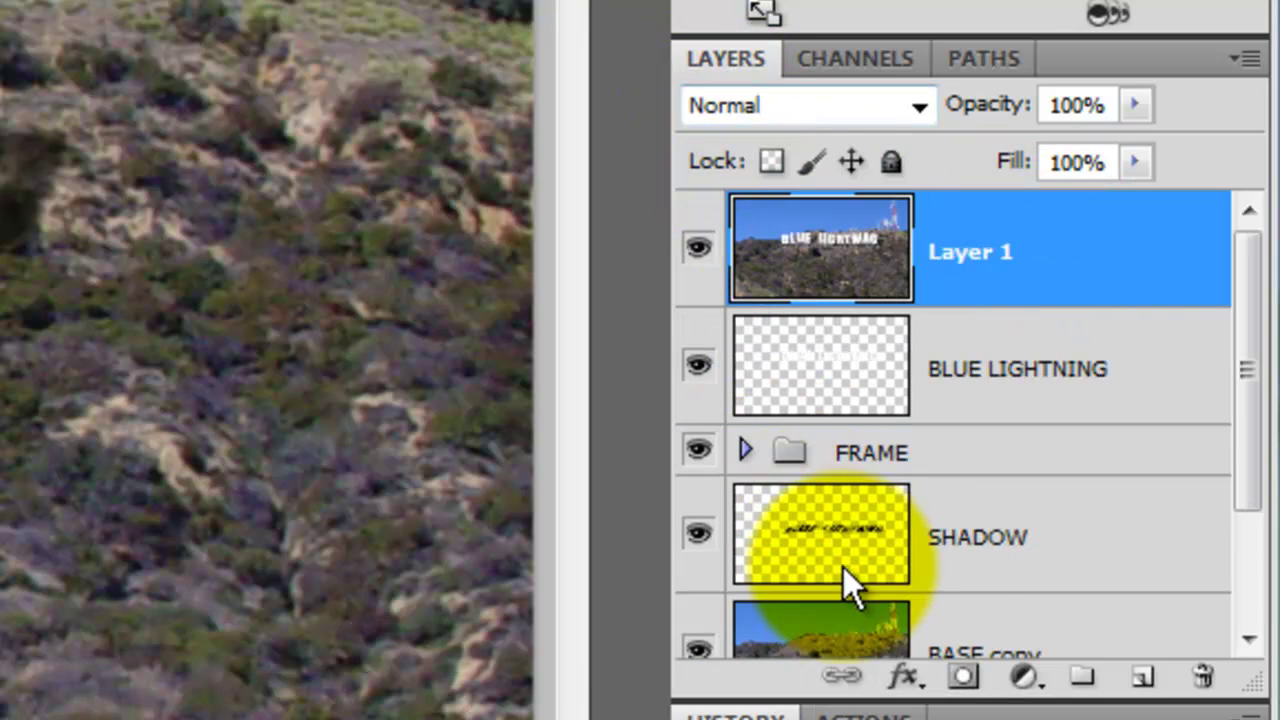
left_click_drag(818, 648, 840, 322)
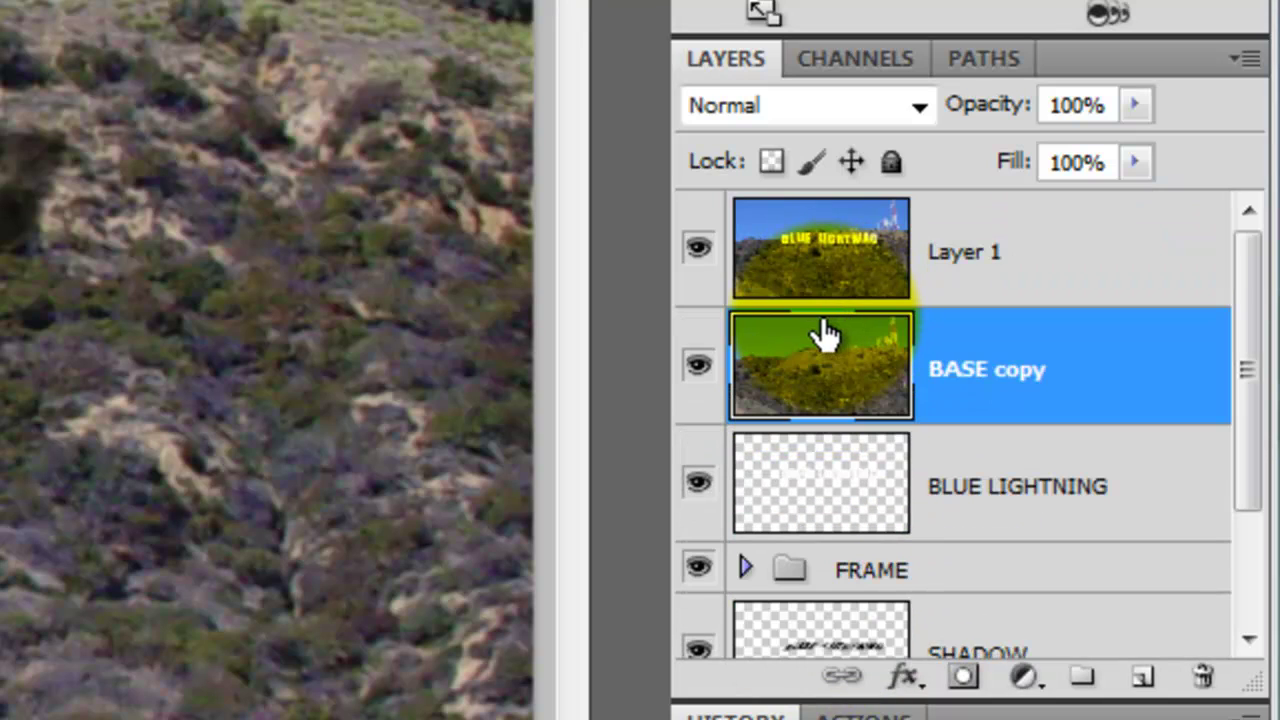
left_click(1045, 250)
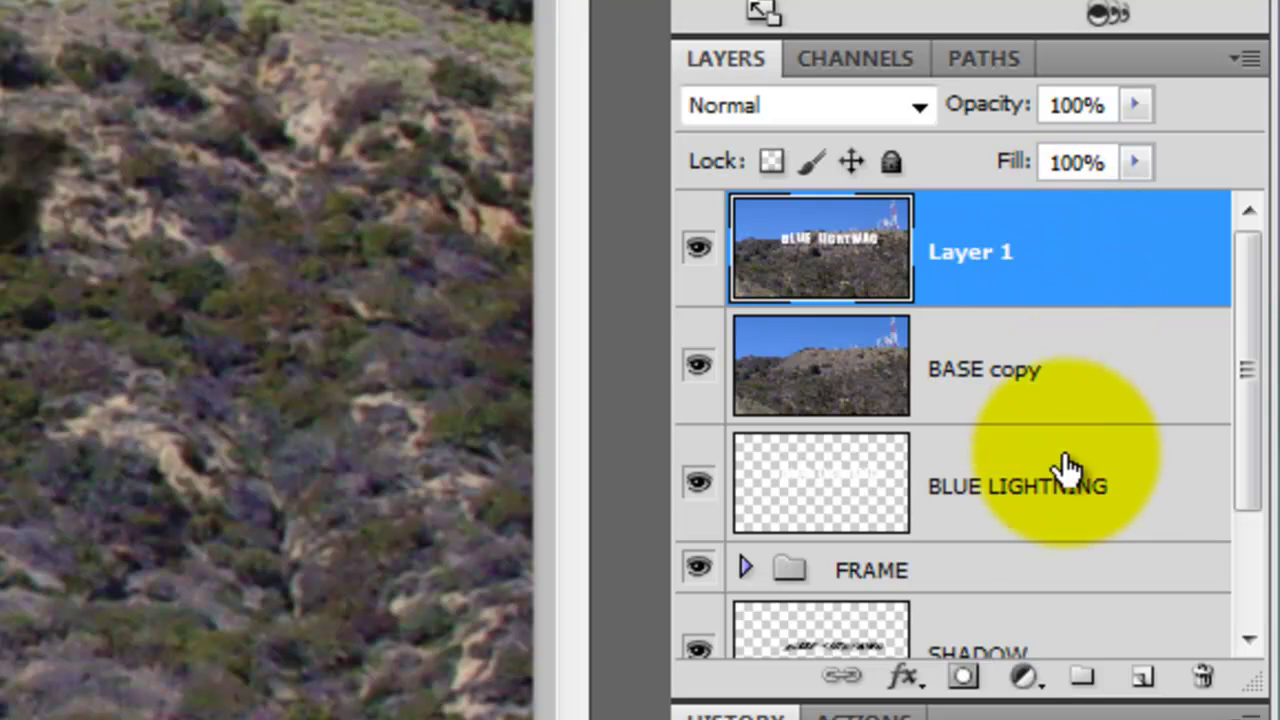
left_click(965, 678)
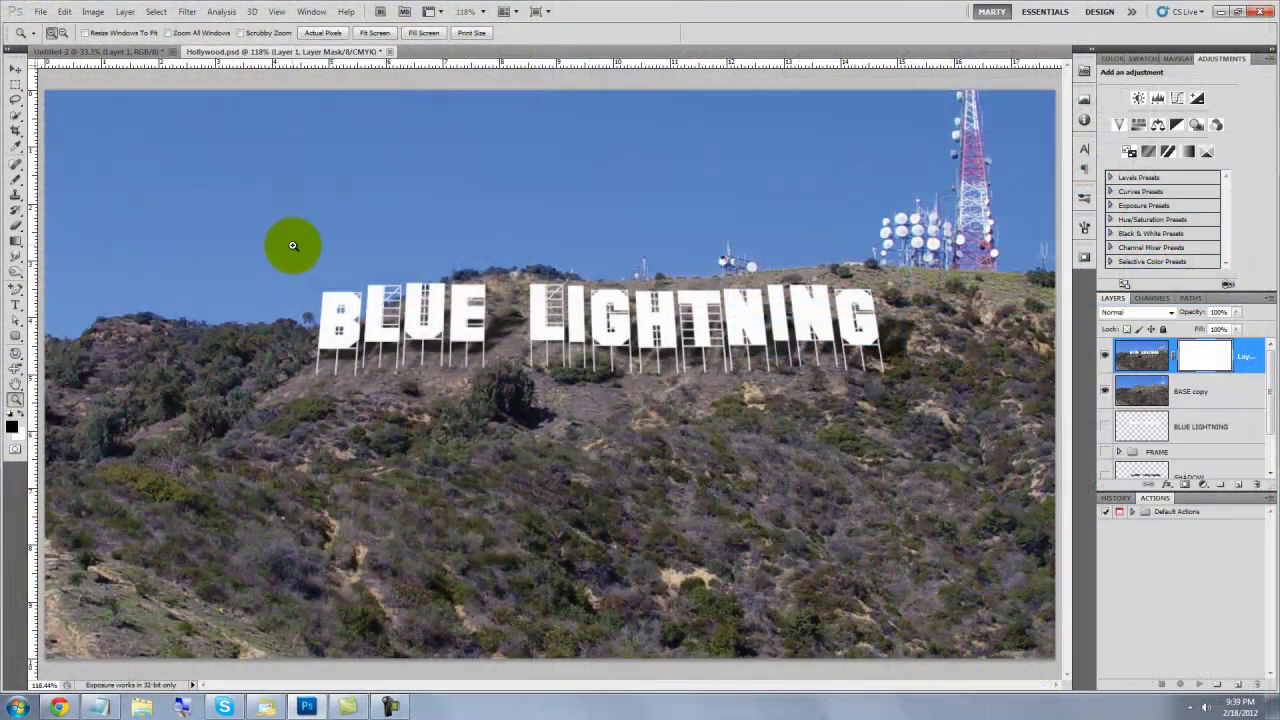
left_click_drag(291, 243, 900, 424)
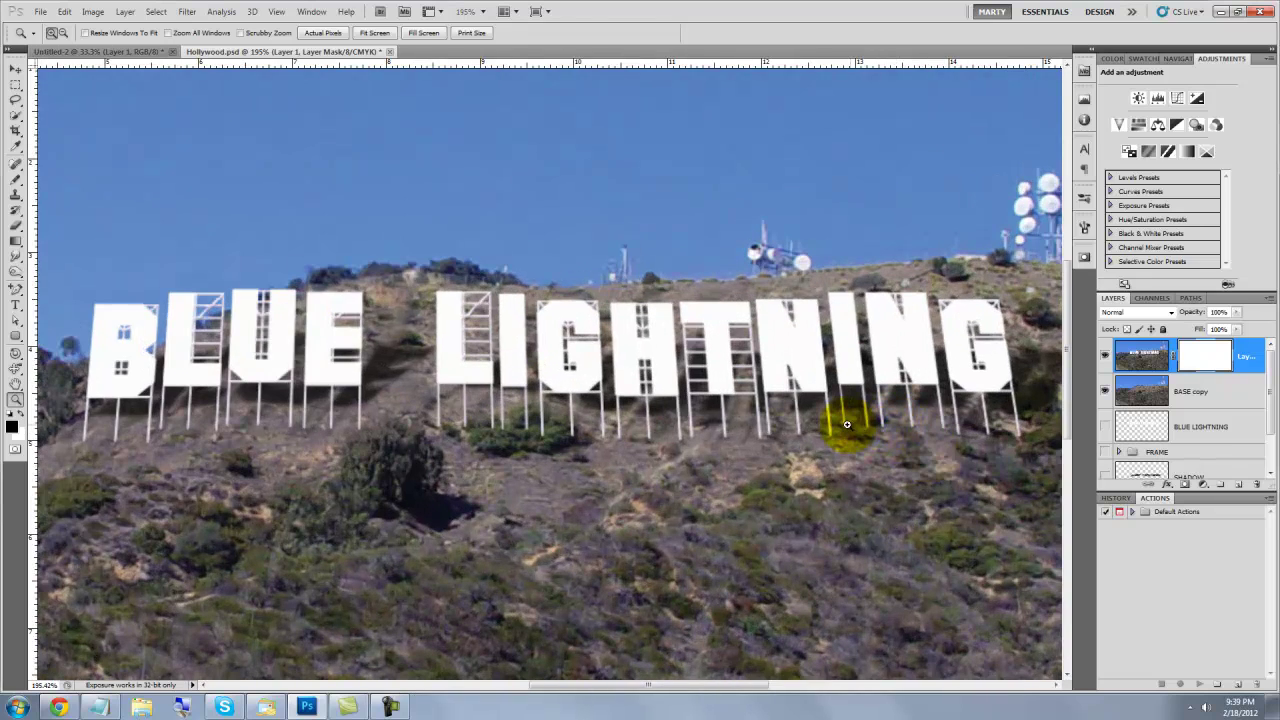
key("b")
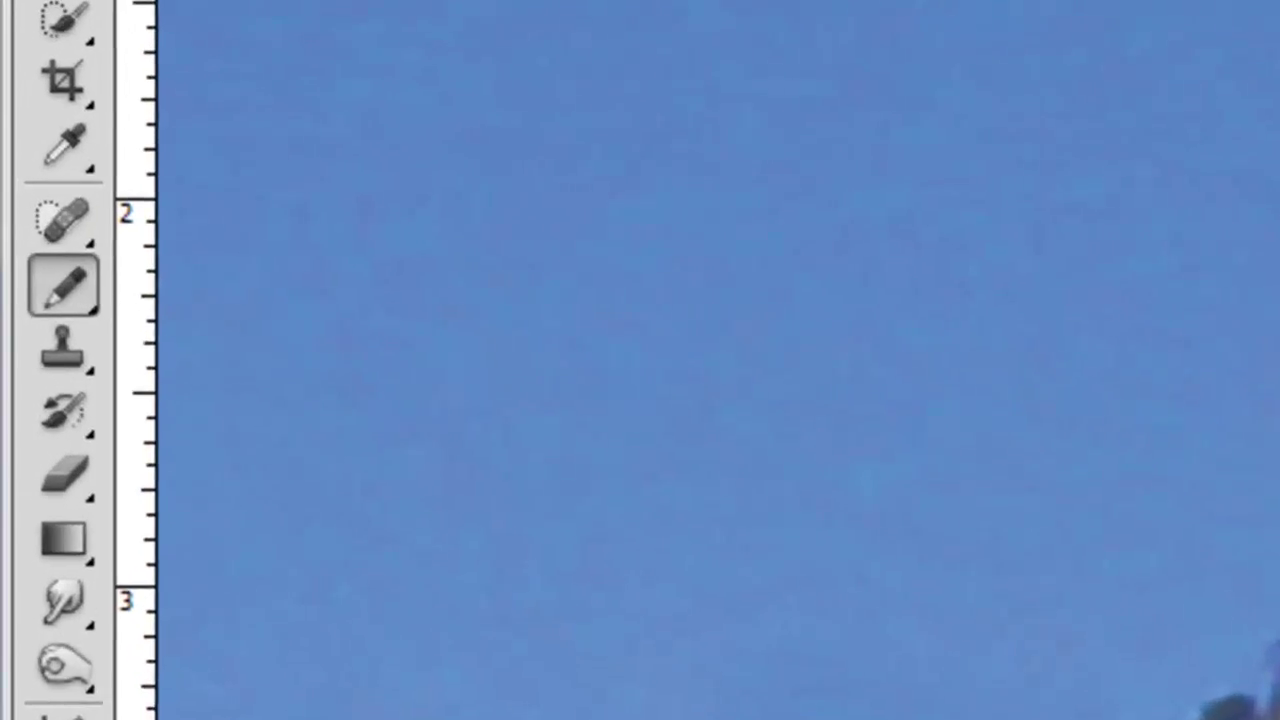
Step: Brush black onto Layer 1's mask along the sign's support bases to hide them
left_click(17, 181)
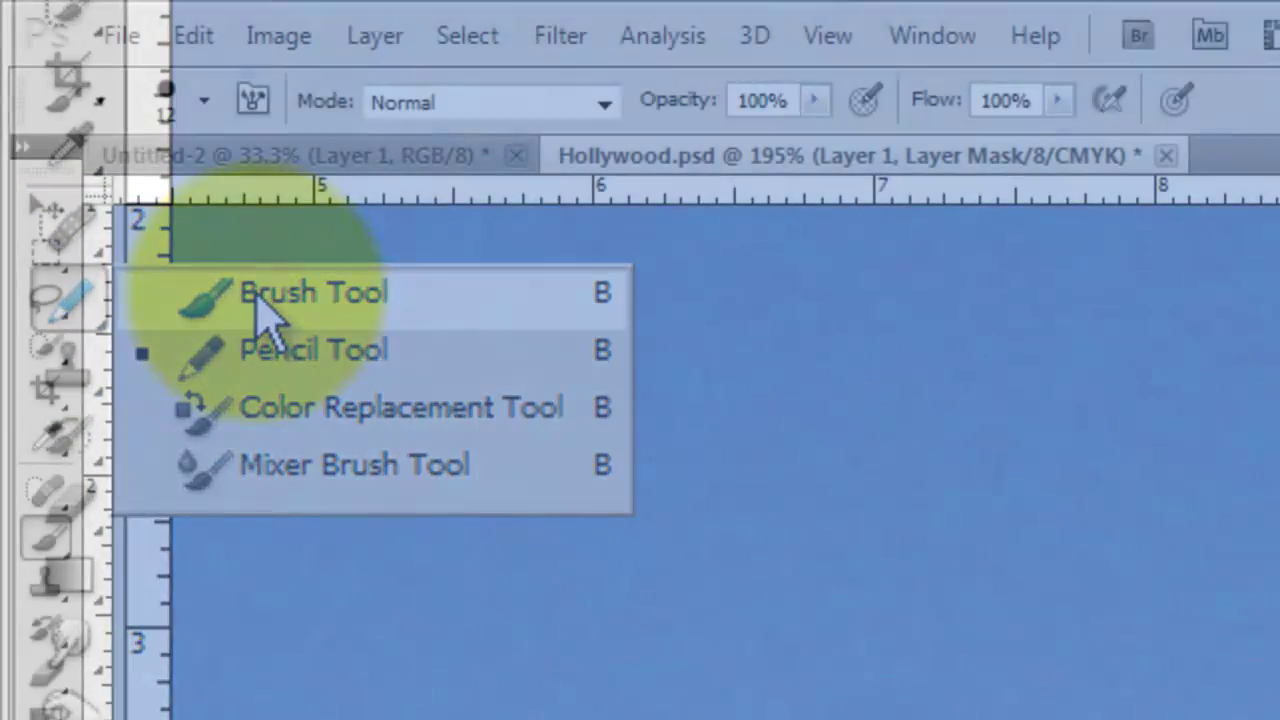
left_click(265, 310)
left_click(205, 100)
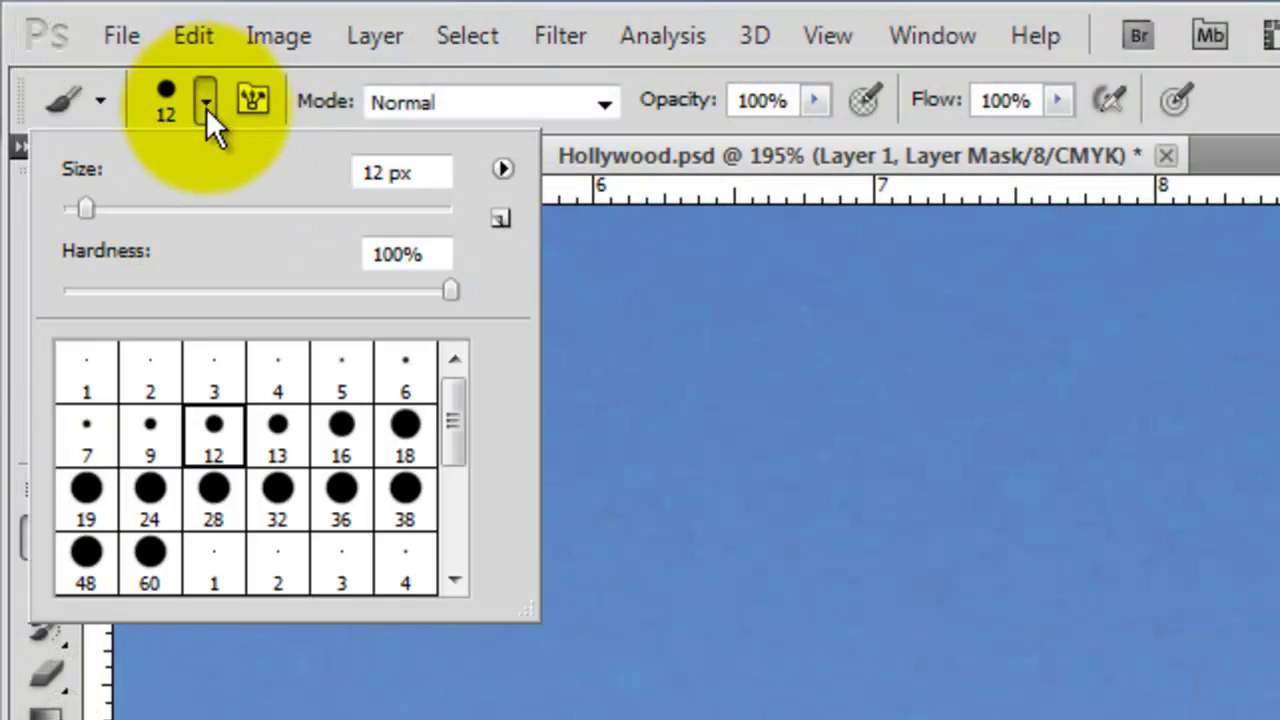
left_click_drag(465, 365, 458, 508)
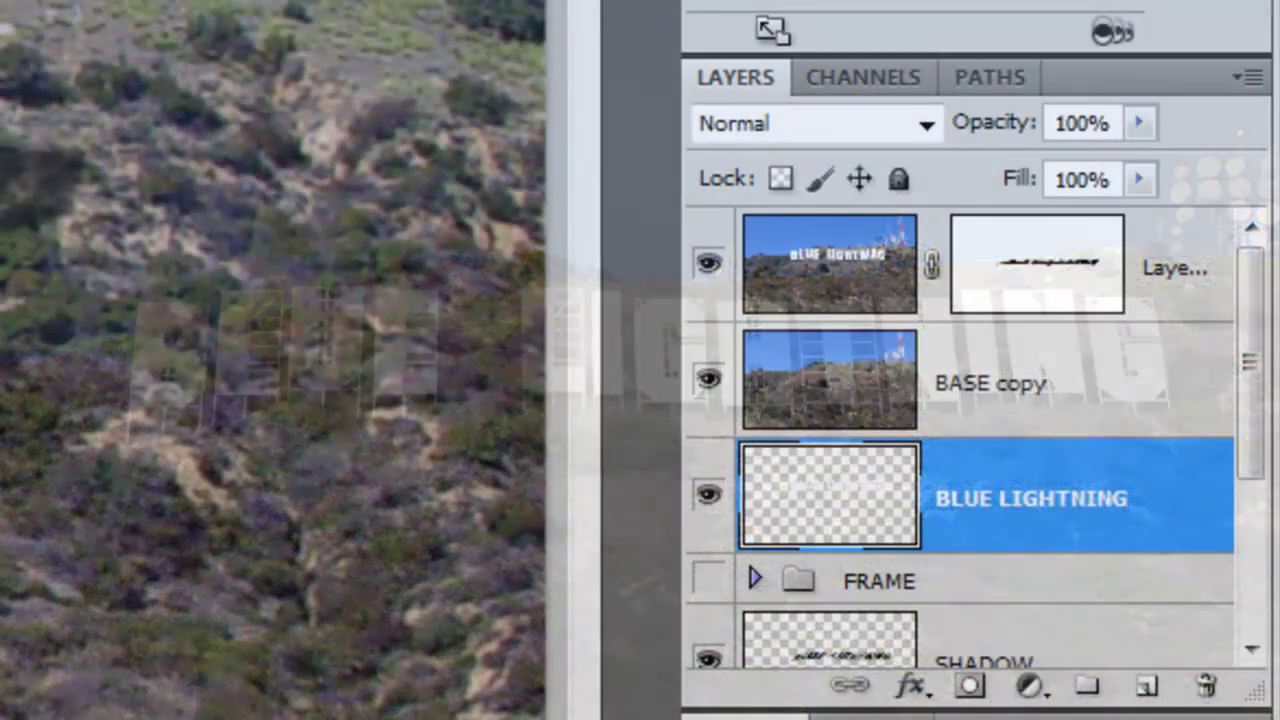
Step: Drag BLUE LIGHTNING to the top of the Layers panel and add an empty Layer 3 above masked Layer 1
left_click_drag(975, 448, 1000, 236)
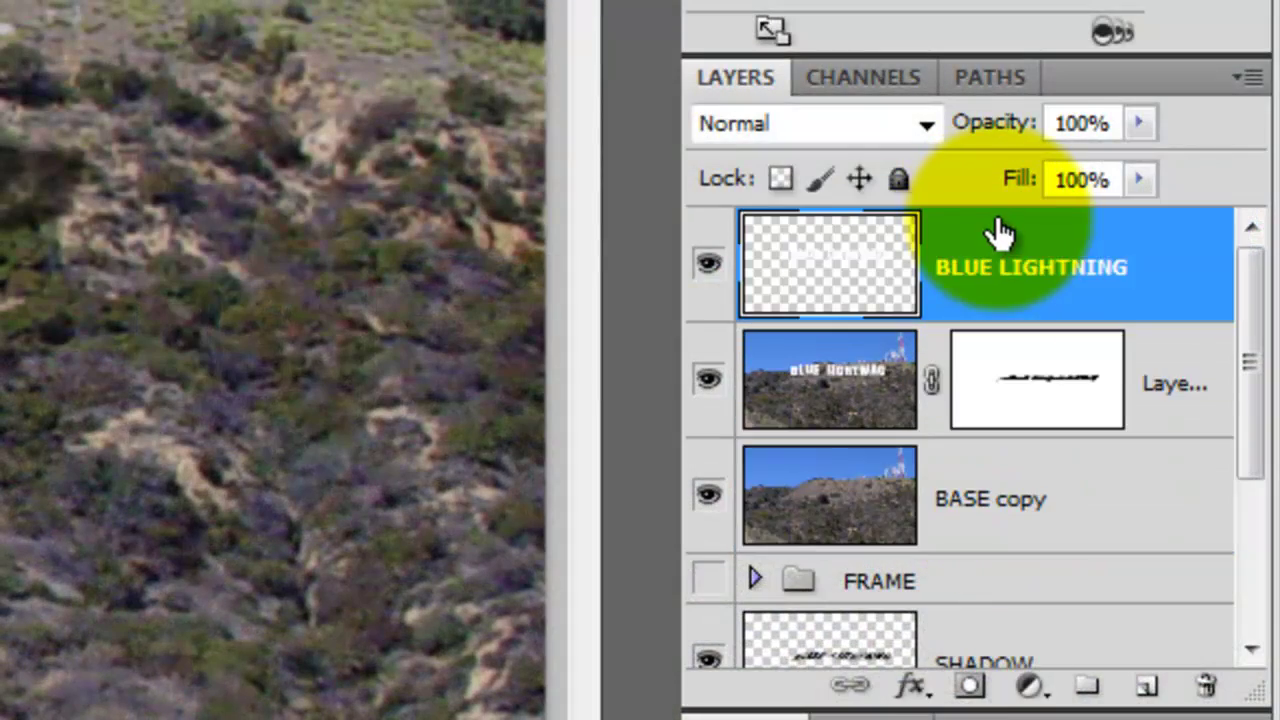
left_click(1150, 688)
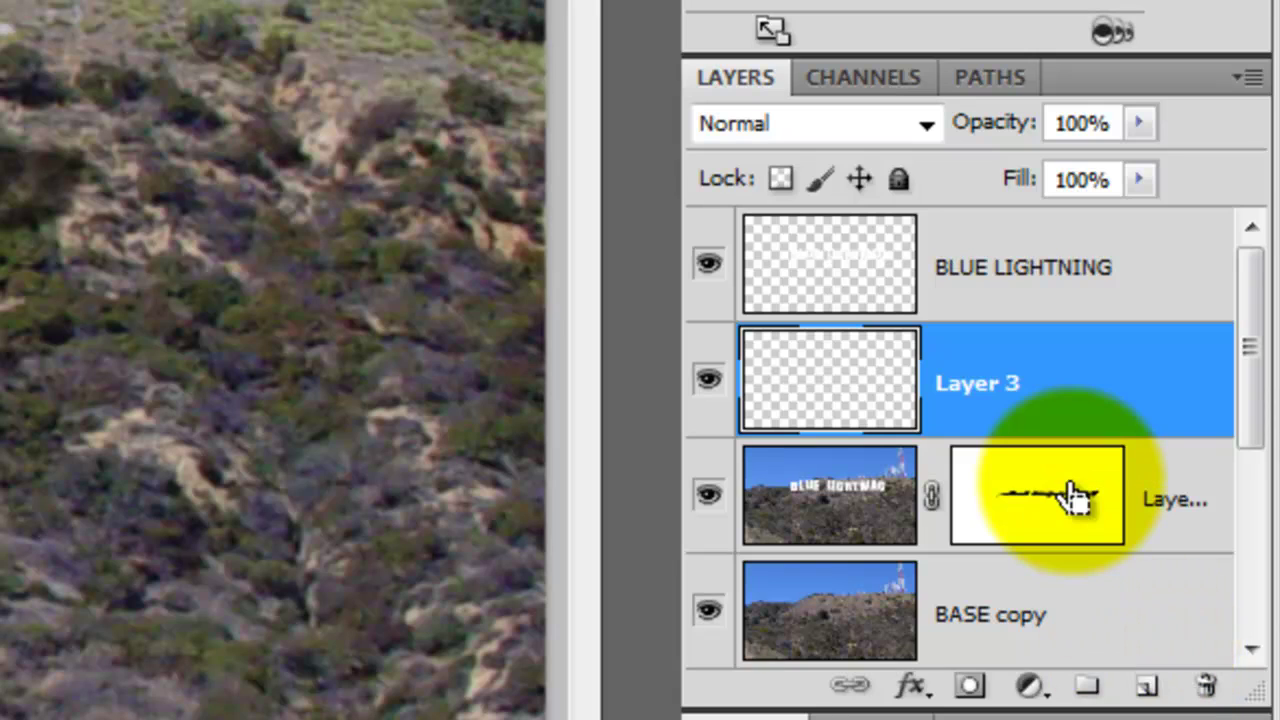